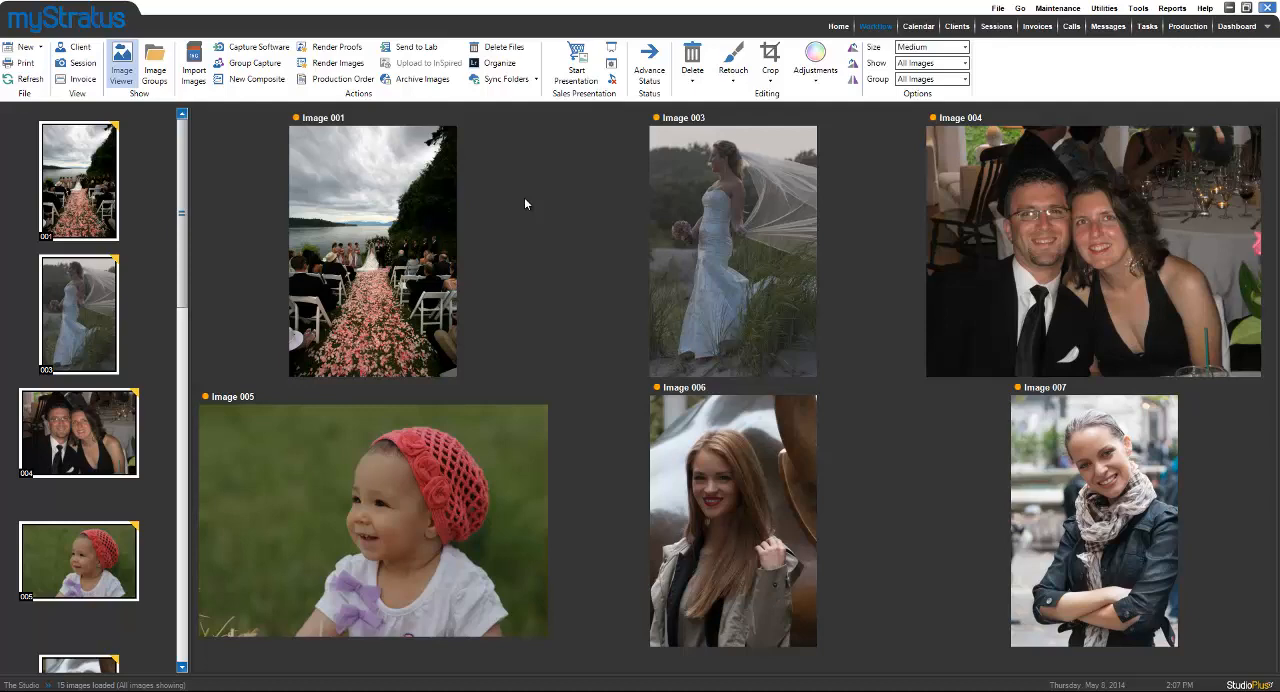
Apply the Perfectly Clear - Vivid Lite adjustment preset to the selected images.
{"action": "right_click", "coordinate": [86, 199]}
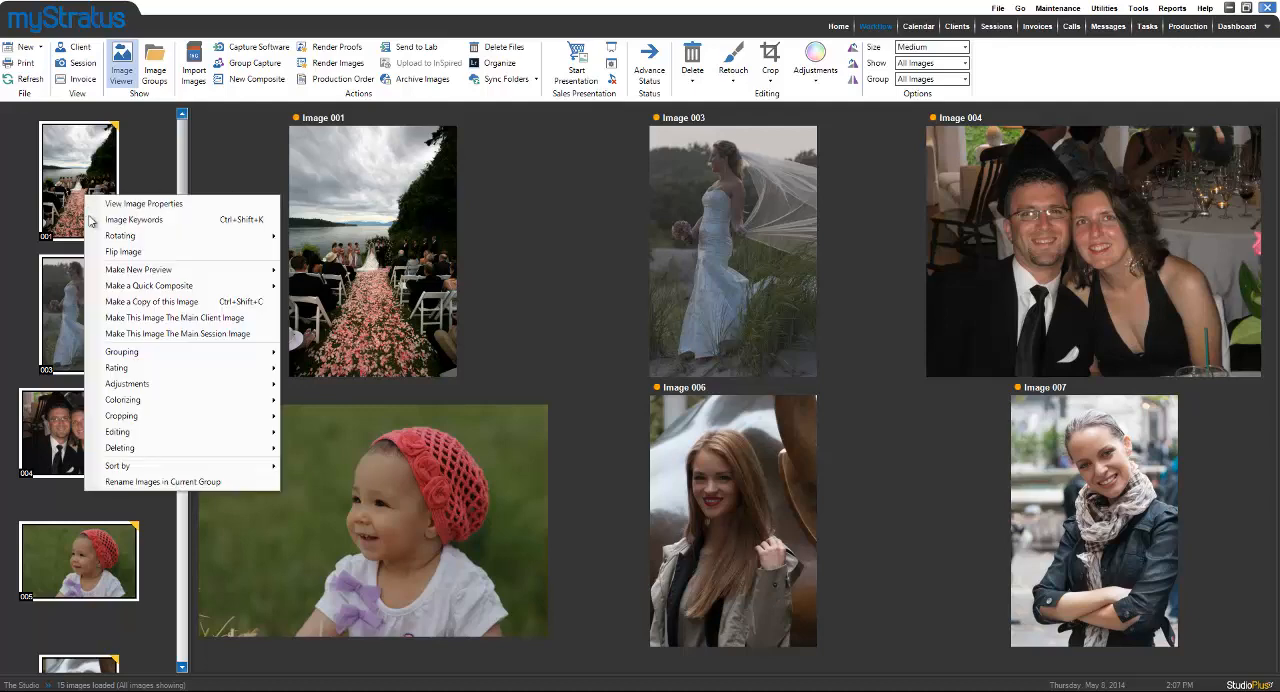
{"action": "mouse_move", "coordinate": [170, 390]}
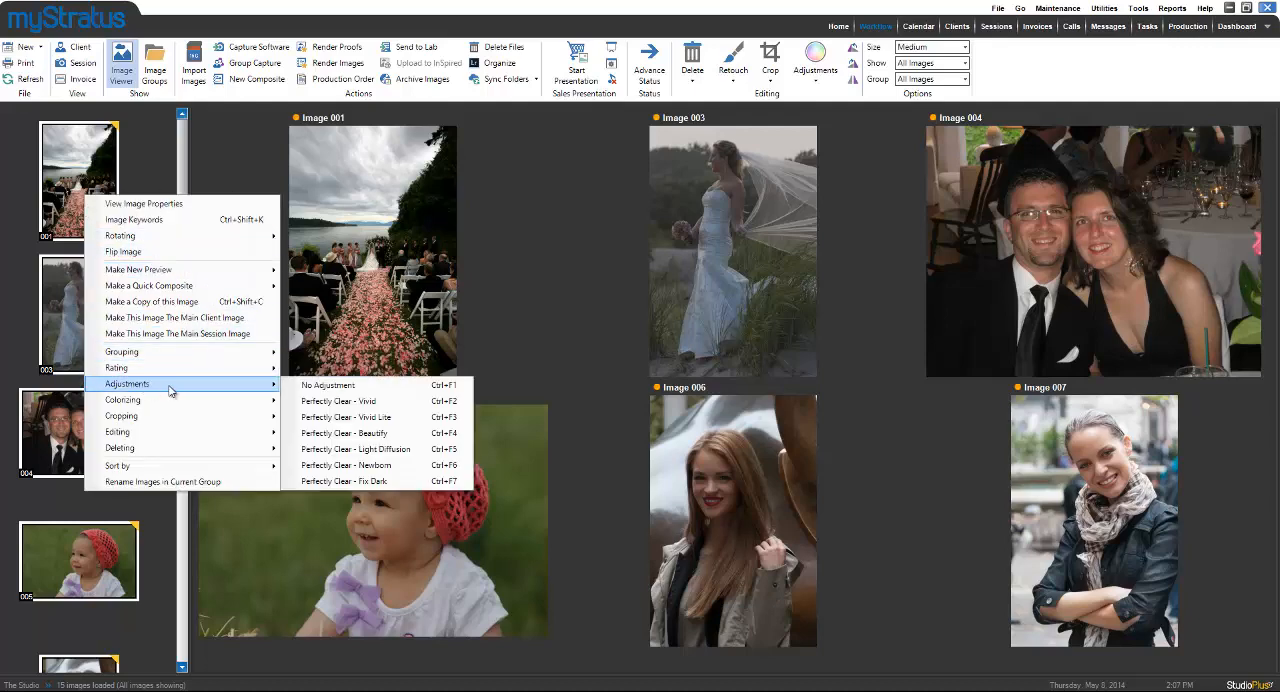
{"action": "left_click", "coordinate": [340, 417]}
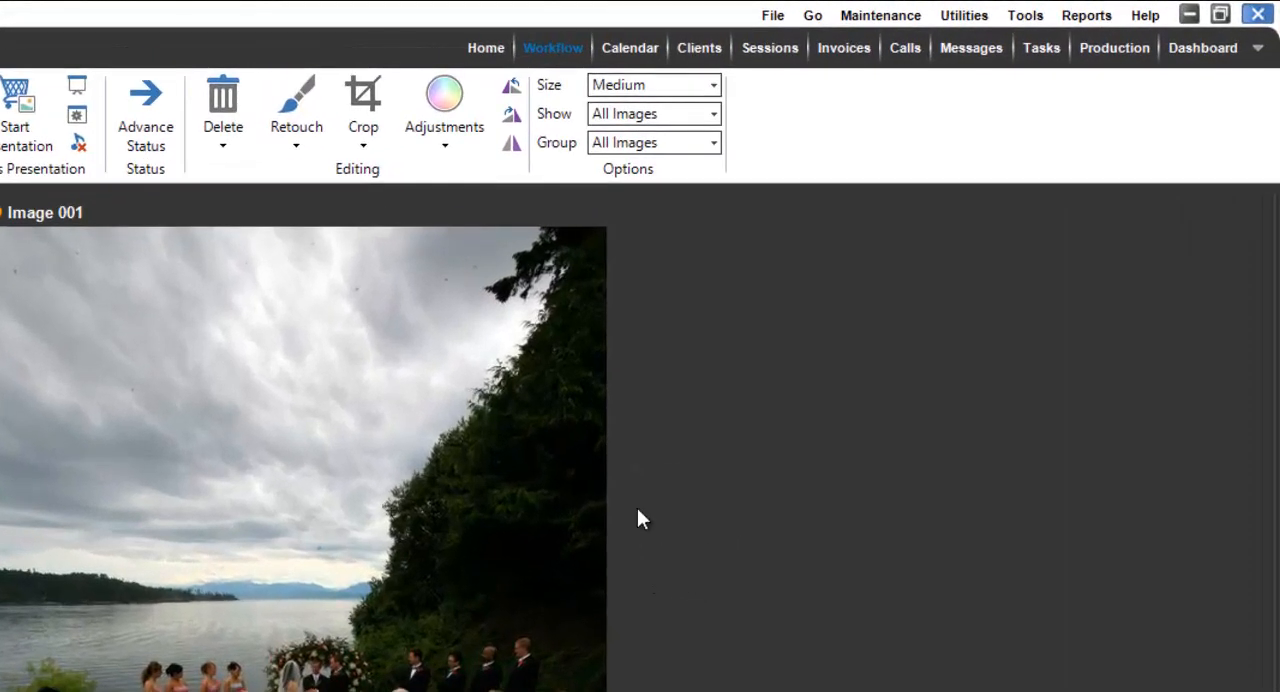
Show the image adjustment panel and apply the saved preset Perfectly Clear - Vivid to Image 001.
{"action": "left_click", "coordinate": [445, 149]}
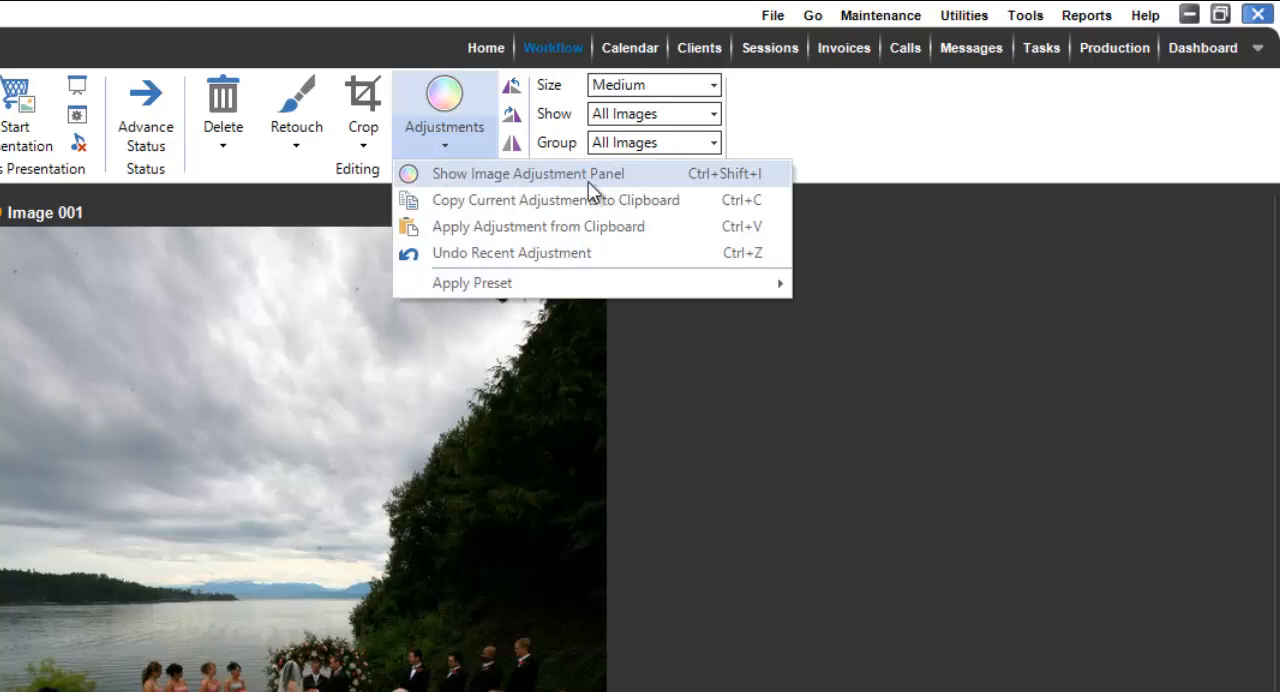
{"action": "left_click", "coordinate": [697, 178]}
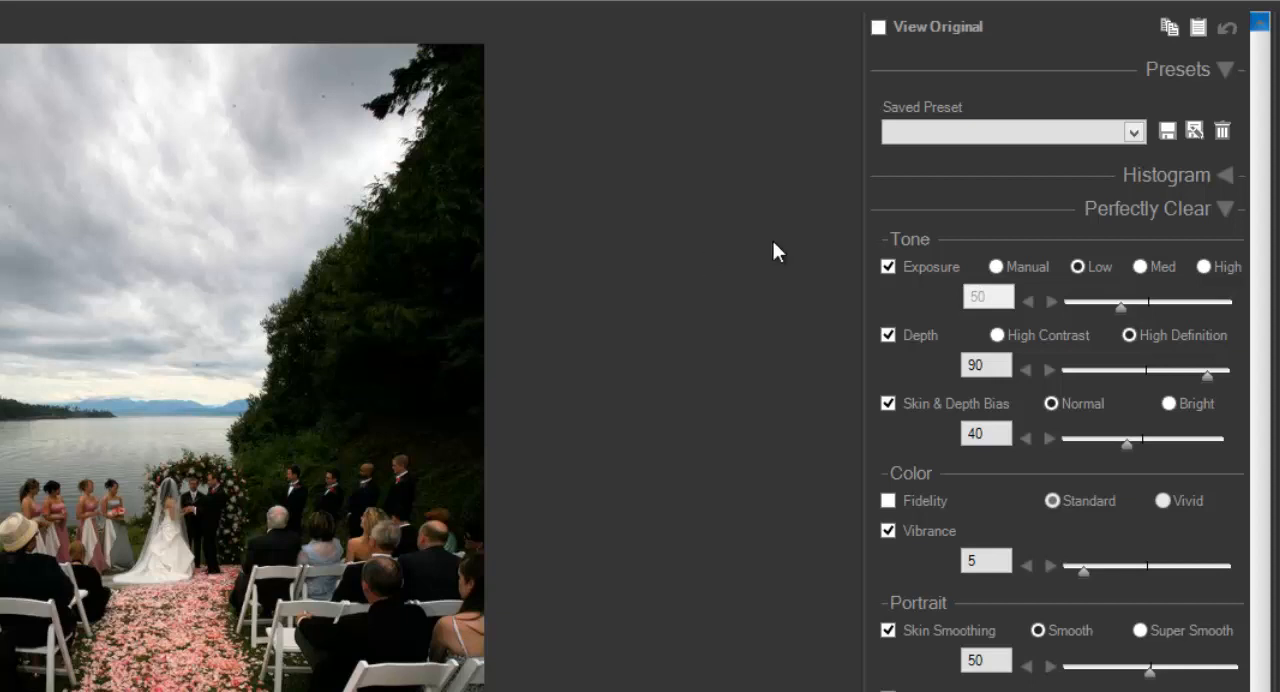
{"action": "left_click", "coordinate": [972, 130]}
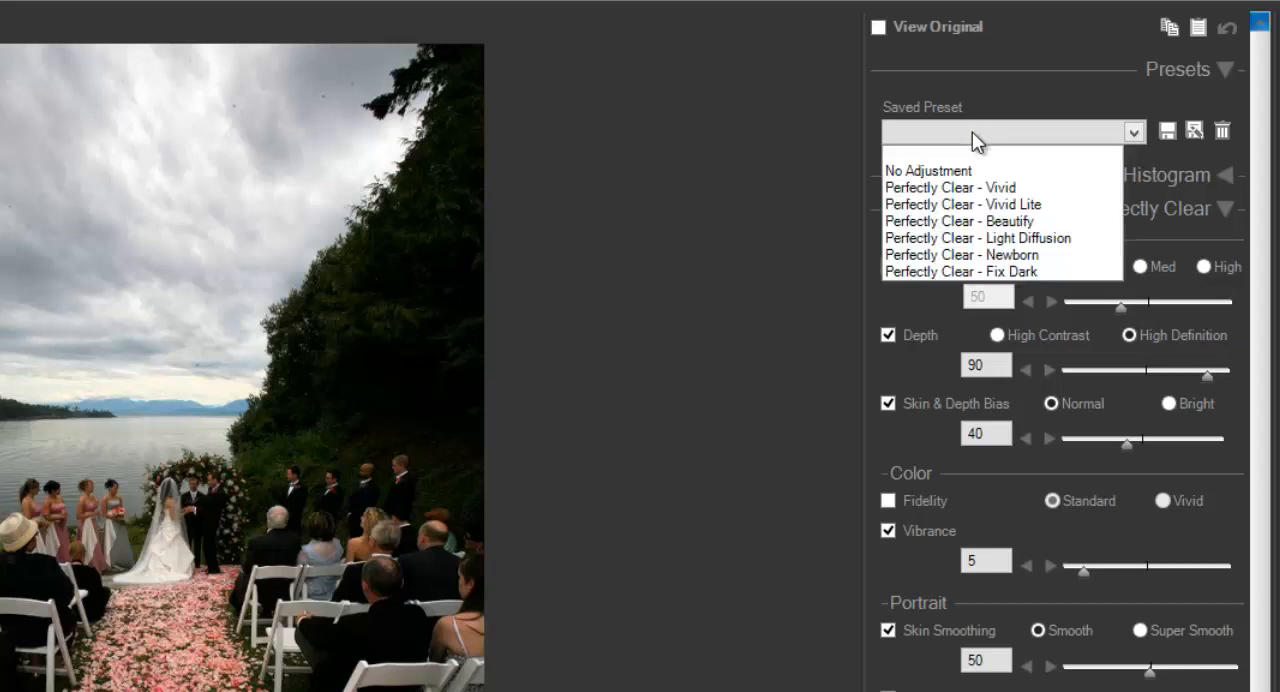
{"action": "left_click", "coordinate": [974, 189]}
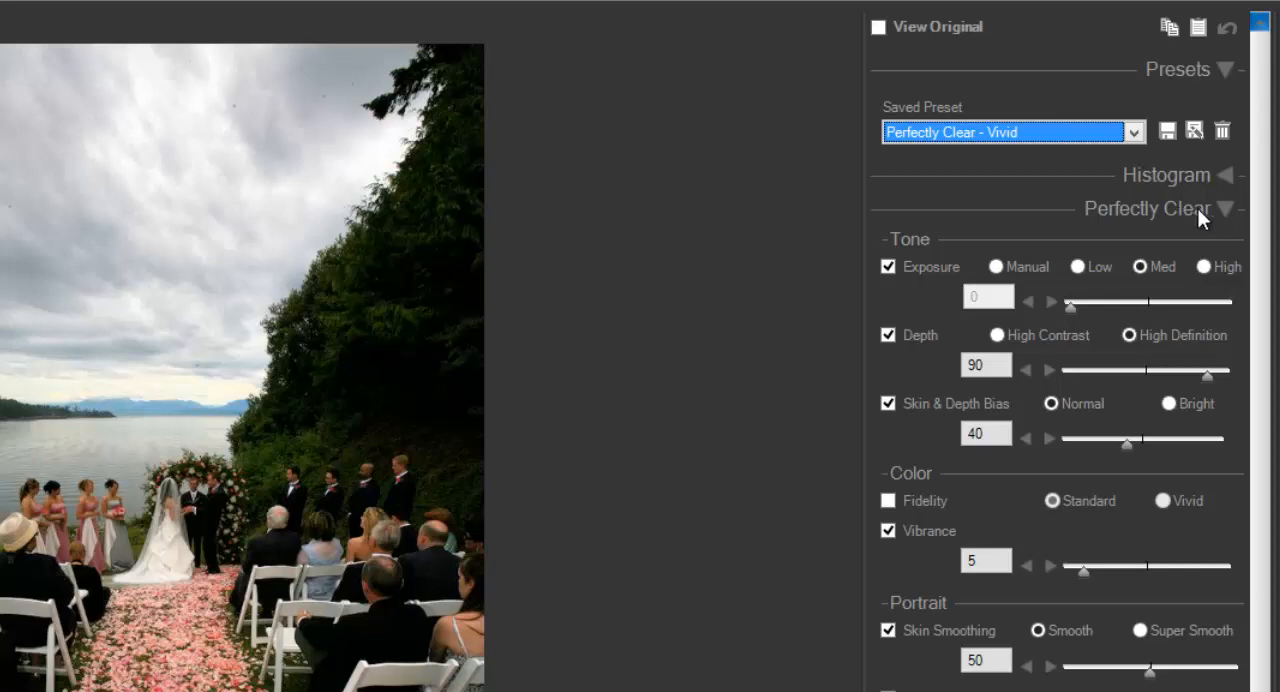
Collapse the Perfectly Clear settings, expand the general adjustments and raise Image 001's brightness to 9.
{"action": "left_click", "coordinate": [1223, 207]}
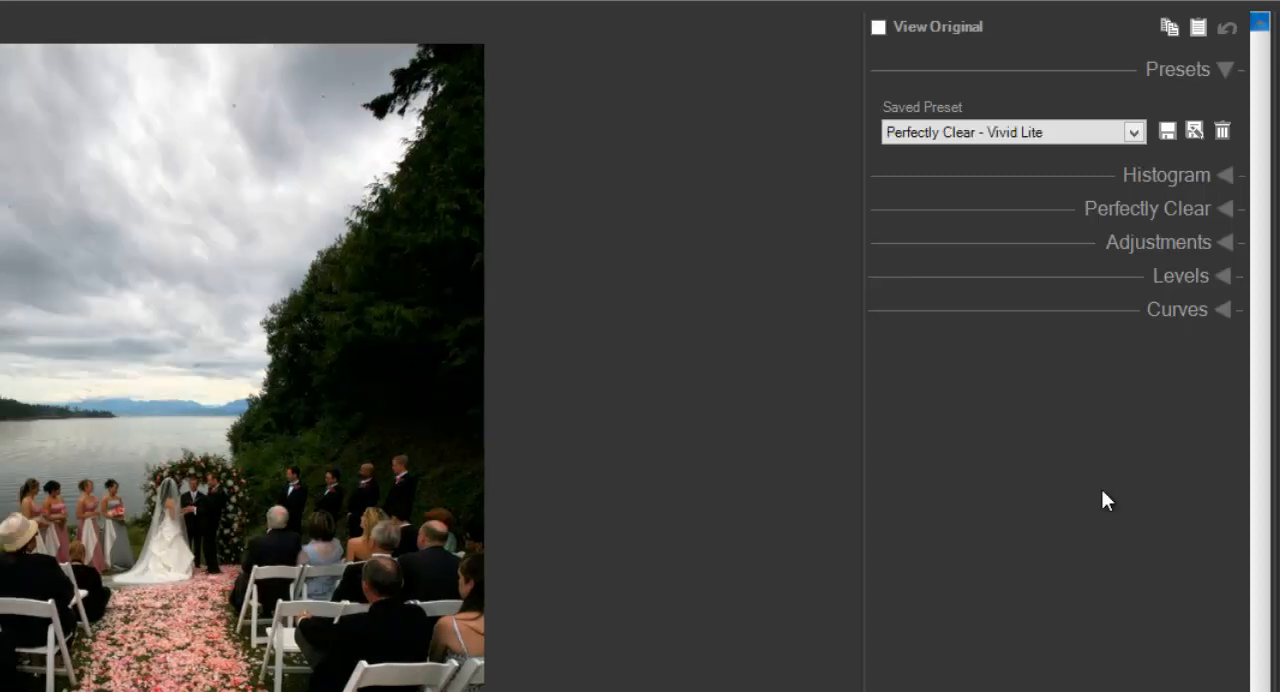
{"action": "left_click", "coordinate": [1223, 243]}
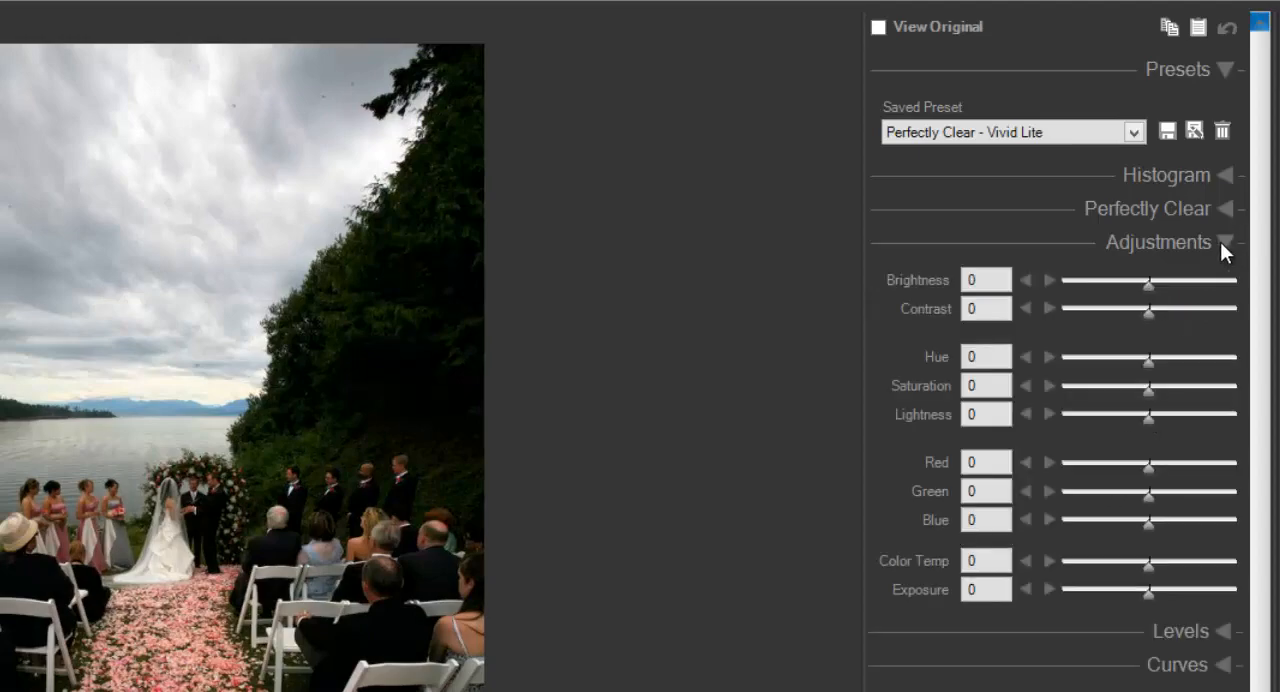
{"action": "left_click_drag", "start_coordinate": [1147, 284], "coordinate": [1158, 294]}
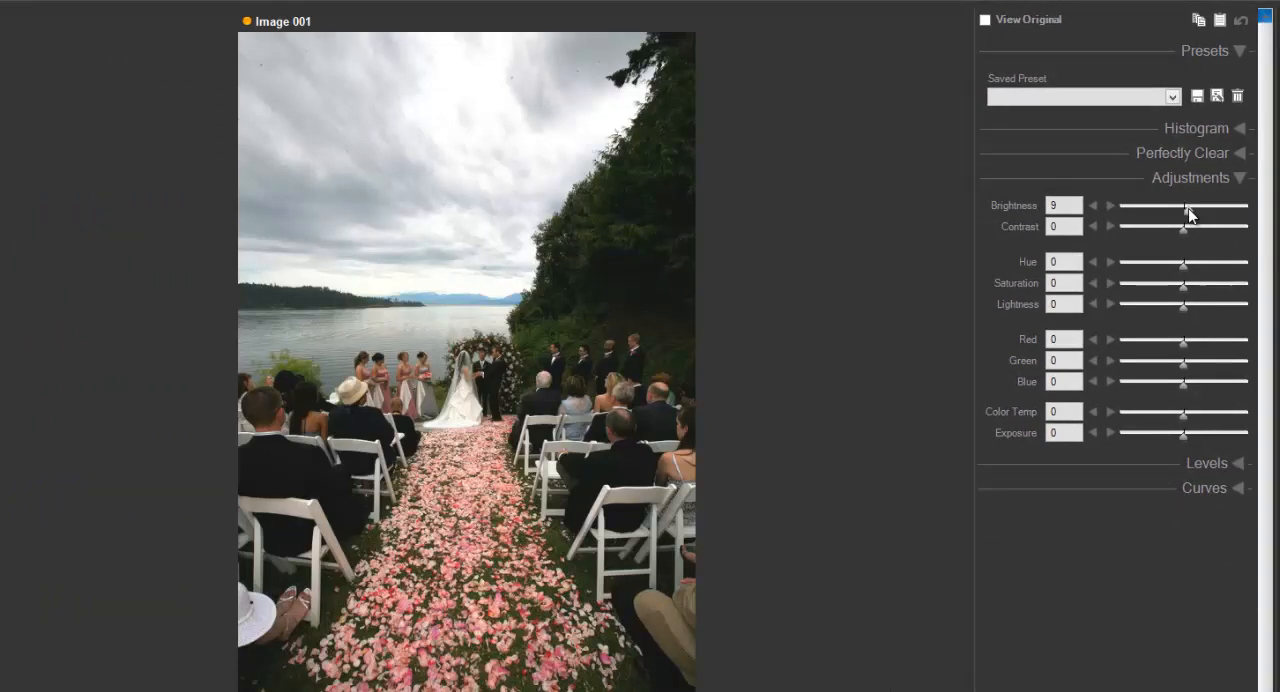
Save the current adjustments as a new preset named Preset 1 and apply it to Image 001.
{"action": "left_click", "coordinate": [1214, 100]}
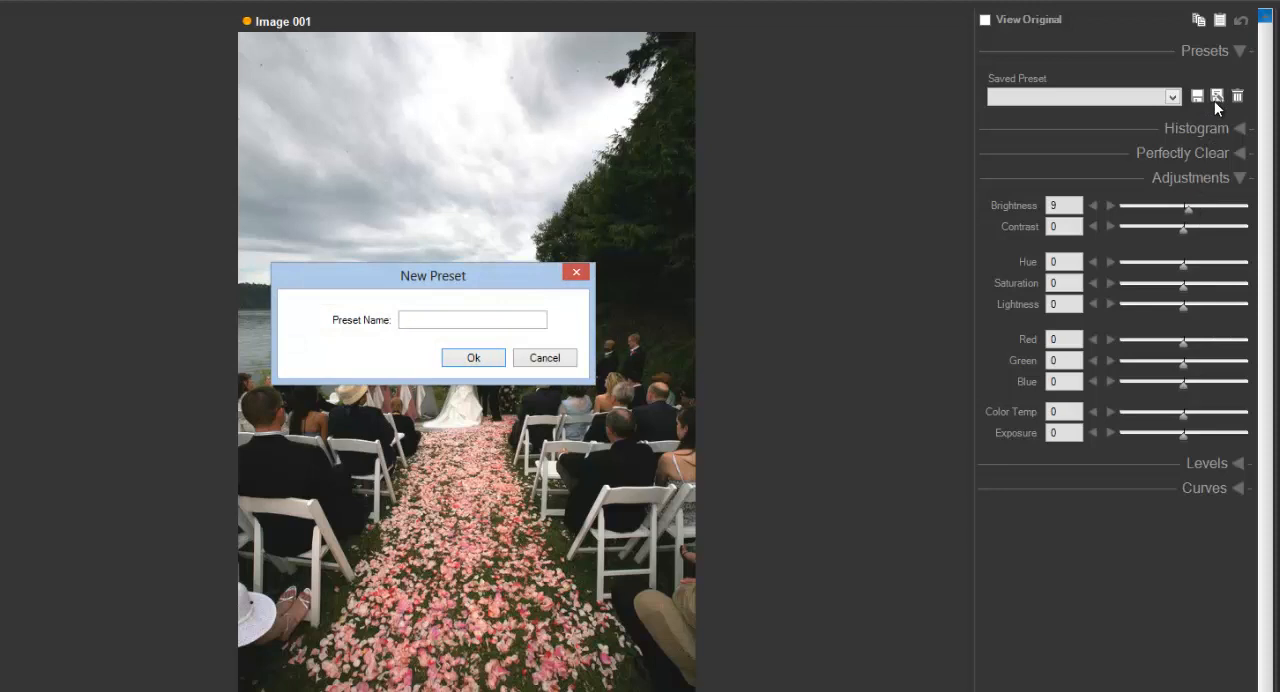
{"action": "type", "text": "Preset 1"}
{"action": "left_click", "coordinate": [487, 355]}
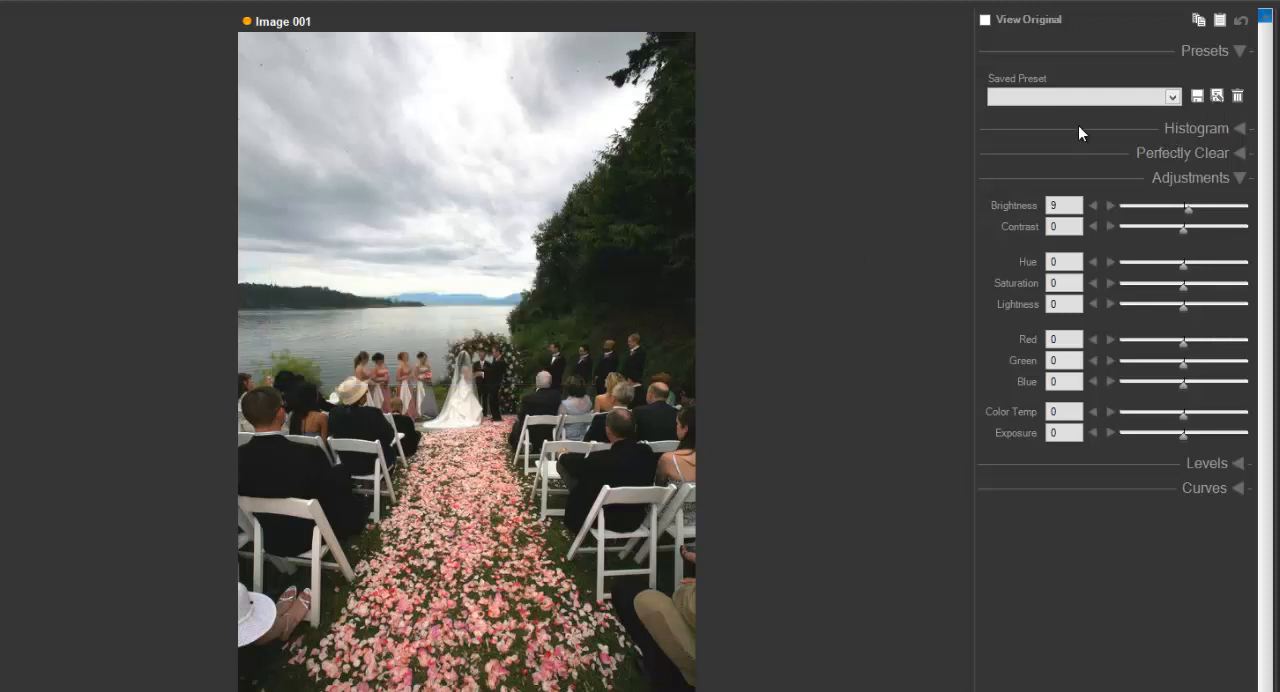
{"action": "left_click", "coordinate": [1180, 99]}
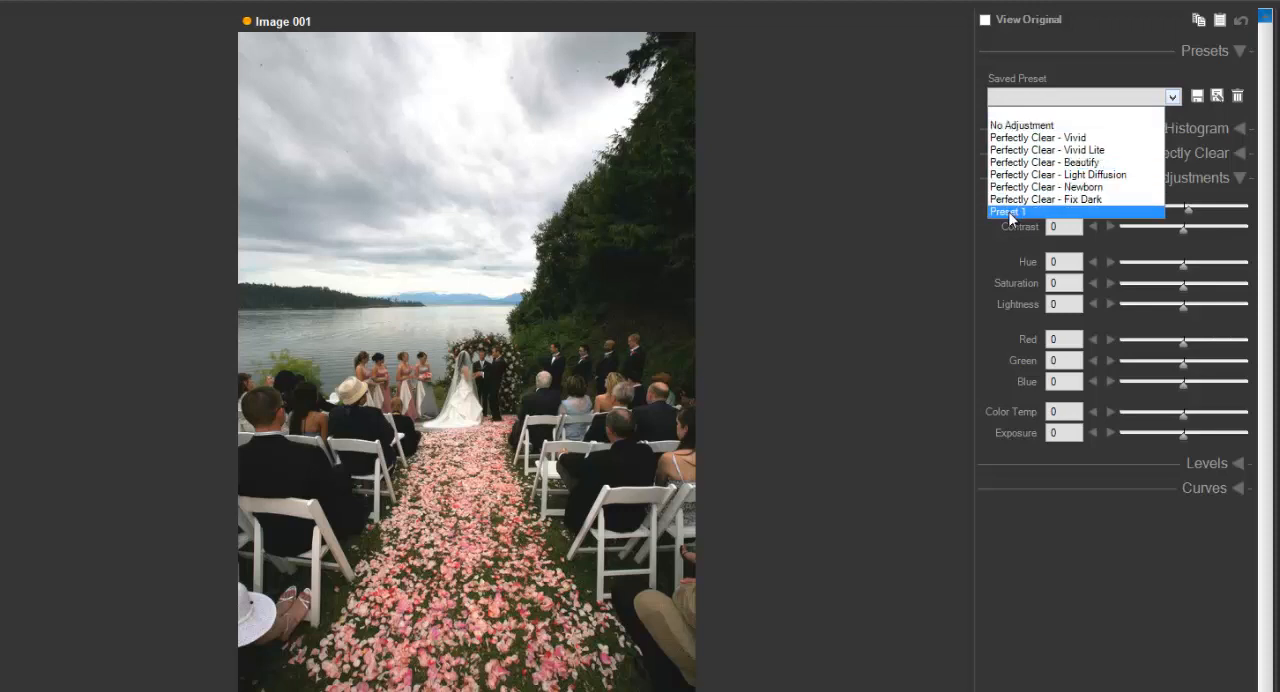
{"action": "left_click", "coordinate": [1010, 213]}
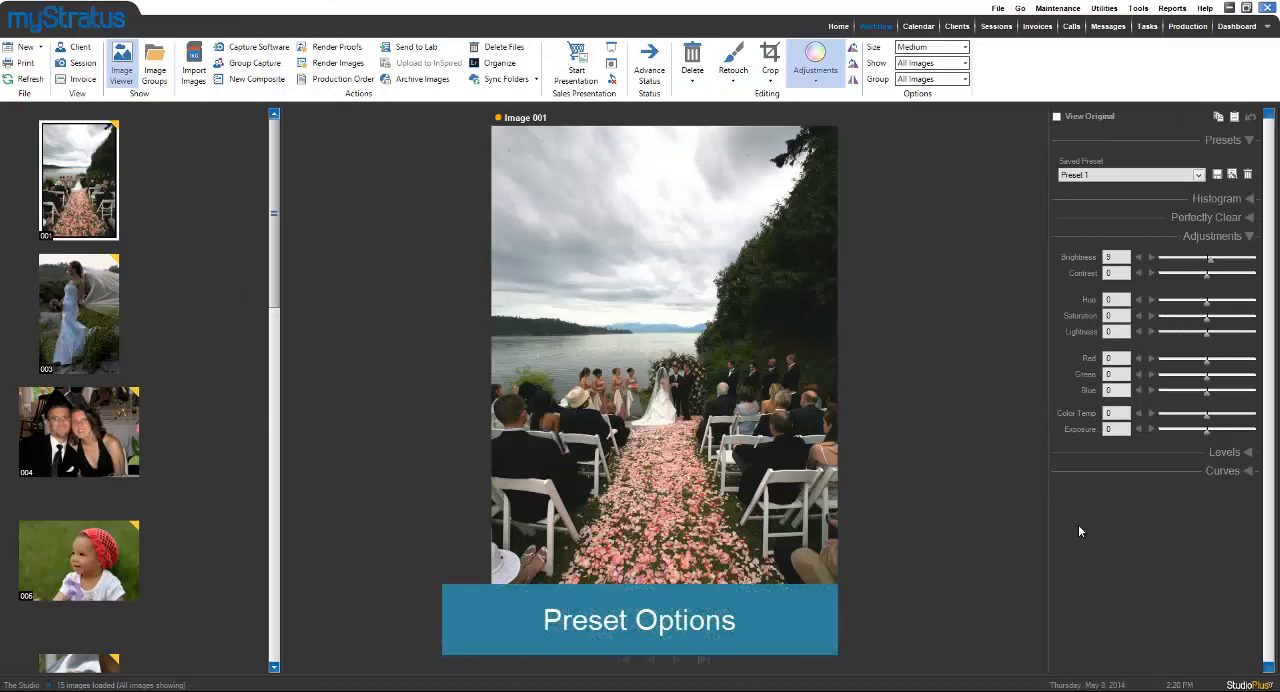
In the Perfectly Clear tone settings, switch Exposure to Manual, and lower Depth to 0 and disable it.
{"action": "left_click", "coordinate": [1249, 218]}
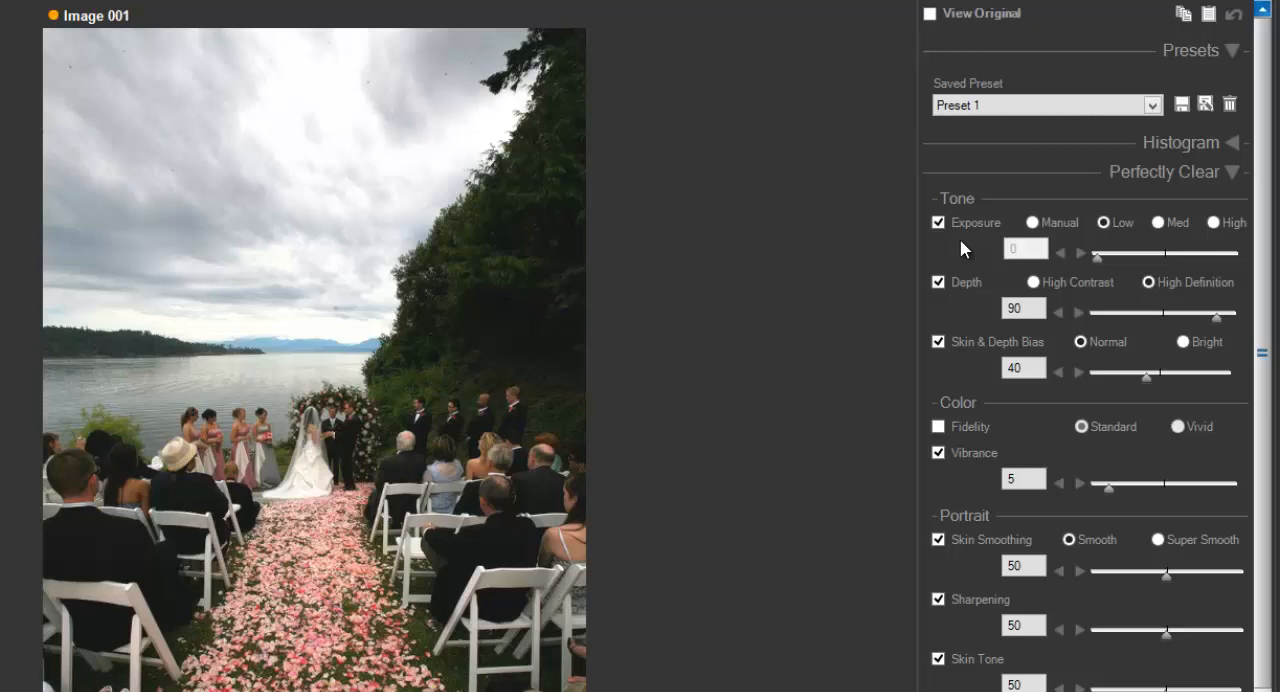
{"action": "left_click", "coordinate": [1044, 223]}
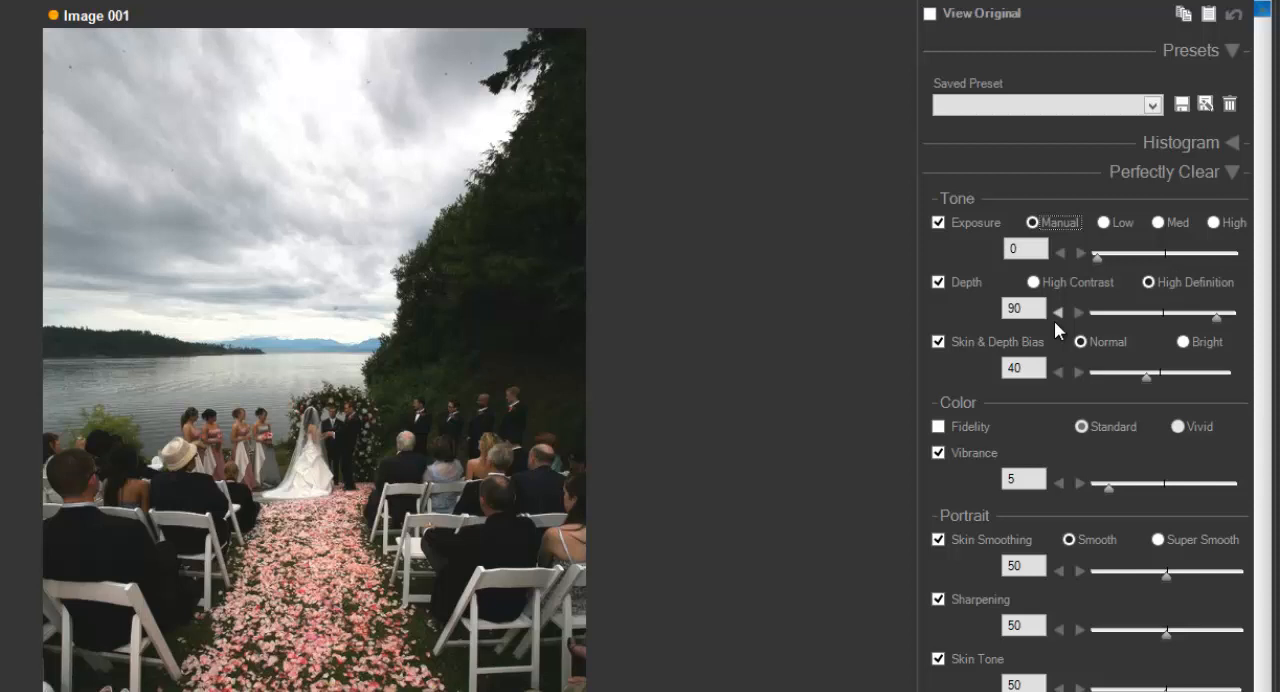
{"action": "left_click", "coordinate": [1216, 320]}
{"action": "left_click_drag", "start_coordinate": [1218, 319], "coordinate": [1082, 319]}
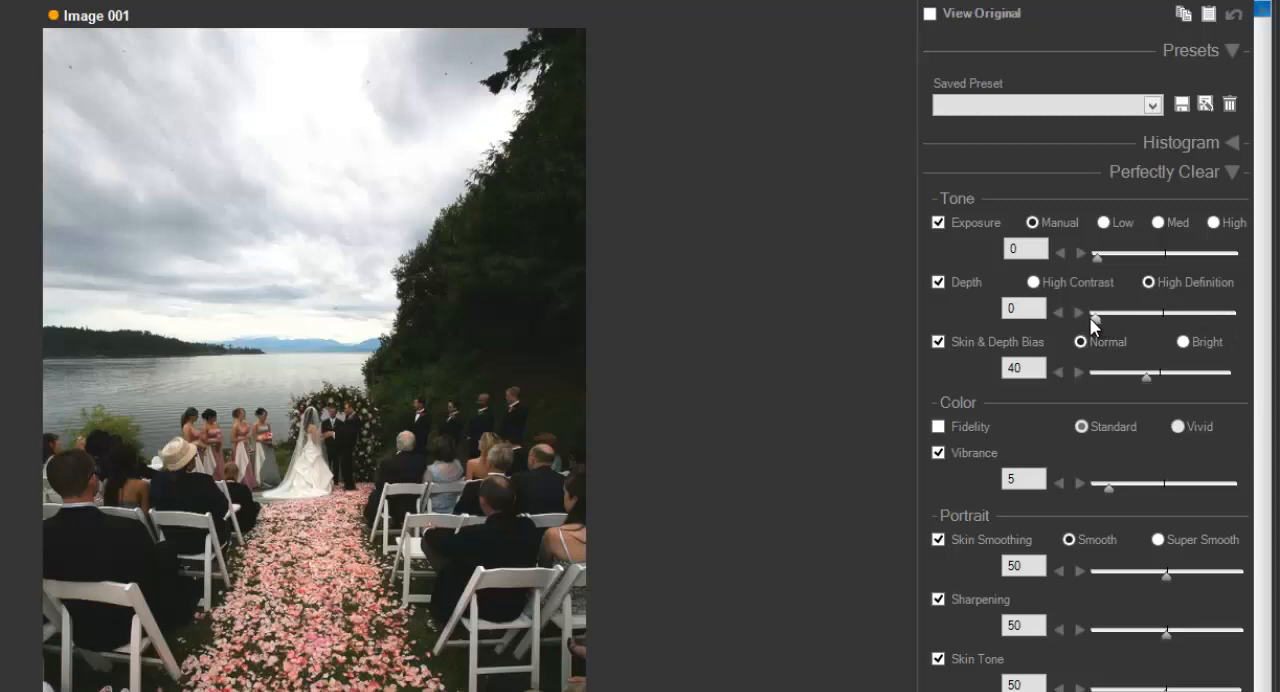
{"action": "left_click", "coordinate": [938, 283]}
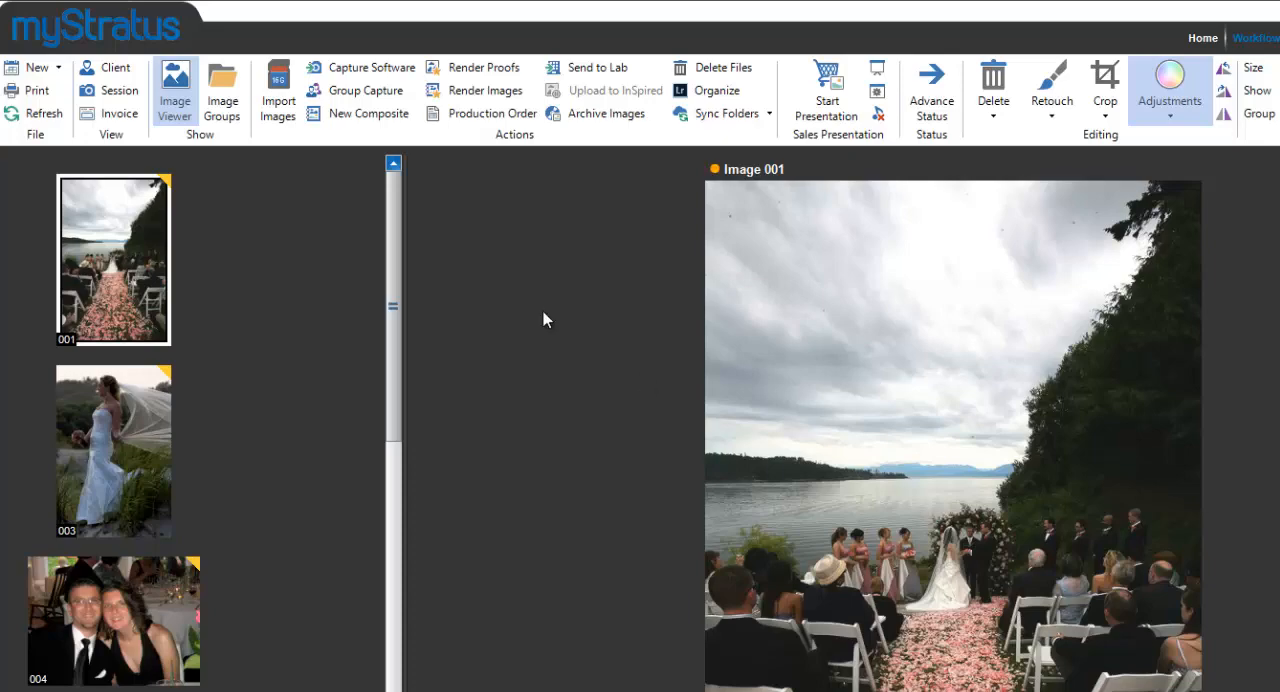
Examine the adjustment preset option for previews in the image import settings, and leave without importing.
{"action": "left_click", "coordinate": [282, 102]}
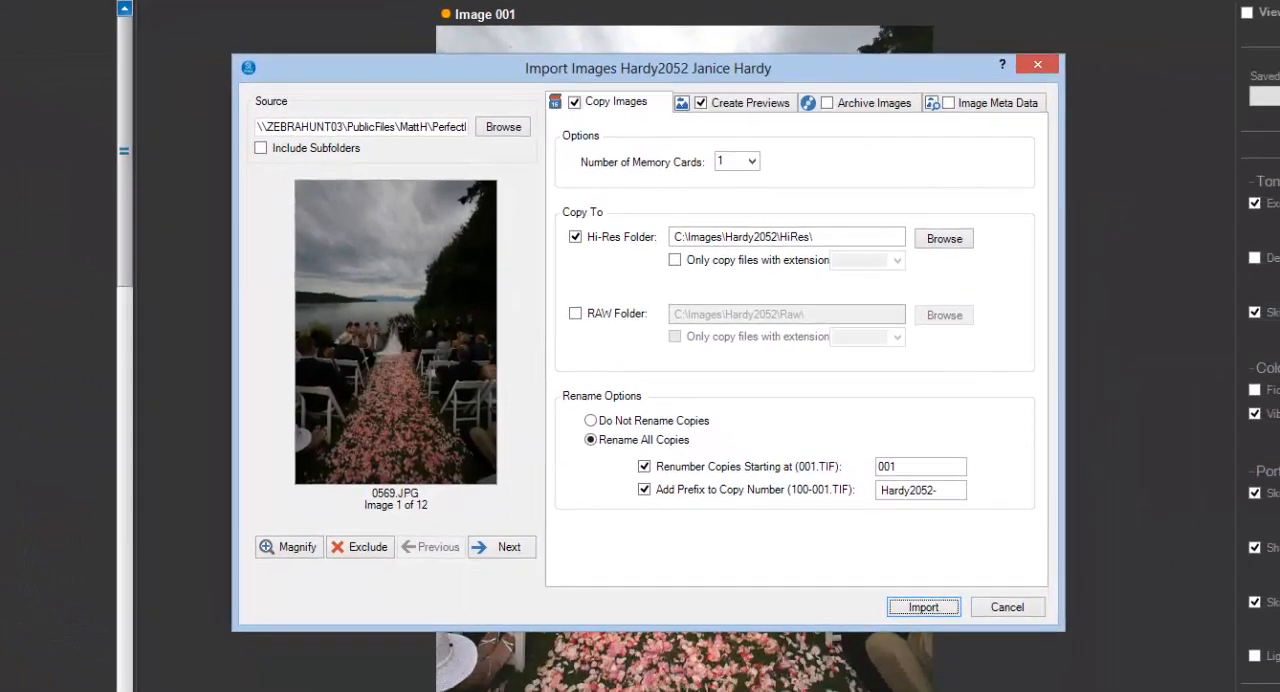
{"action": "left_click", "coordinate": [747, 104]}
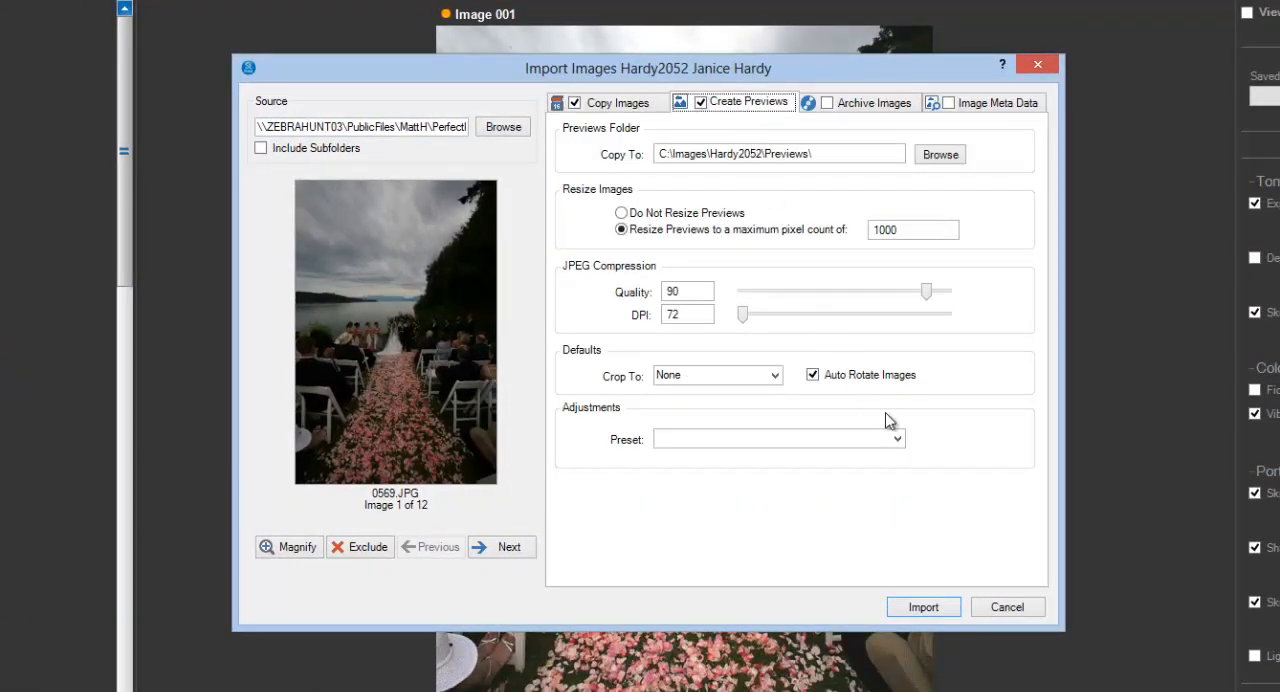
{"action": "left_click", "coordinate": [898, 440]}
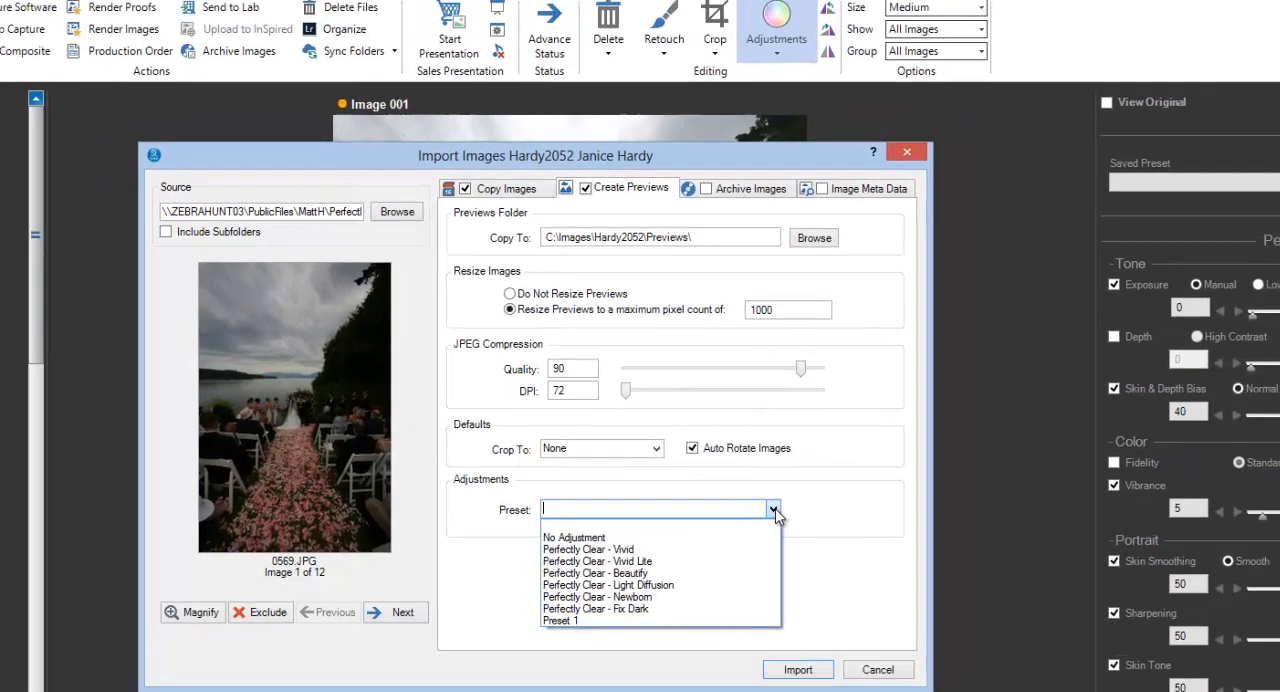
{"action": "left_click", "coordinate": [898, 440]}
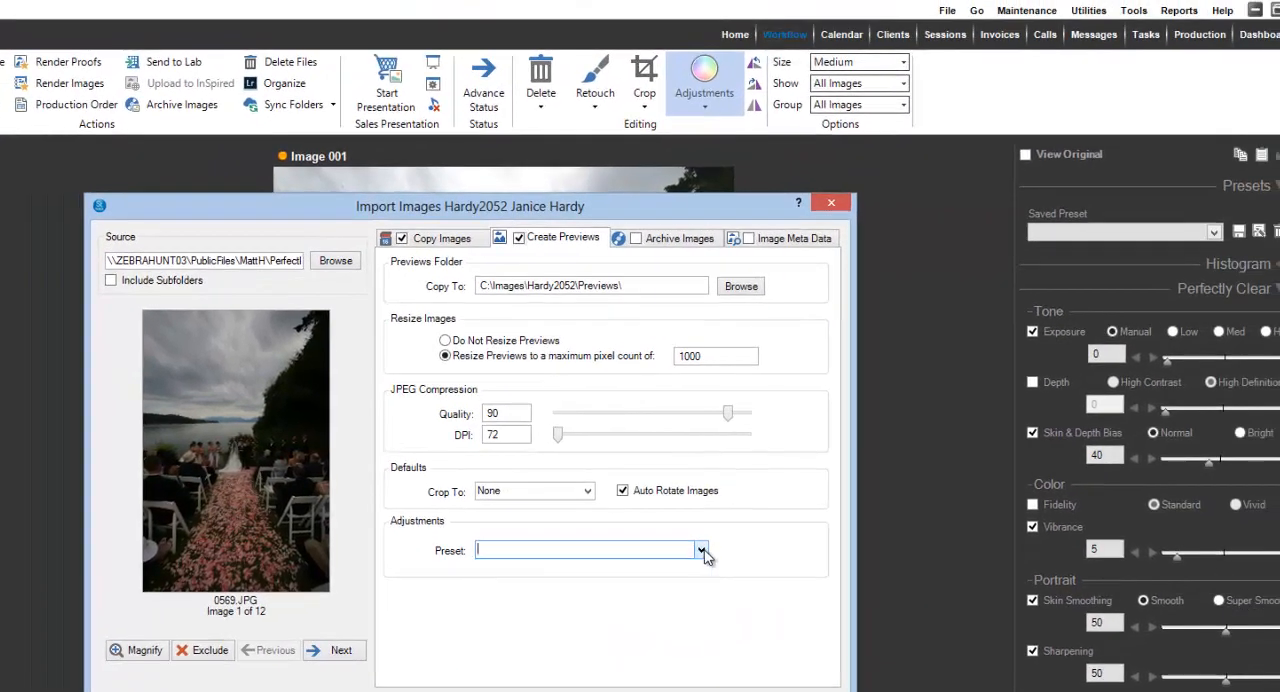
{"action": "left_click", "coordinate": [772, 684]}
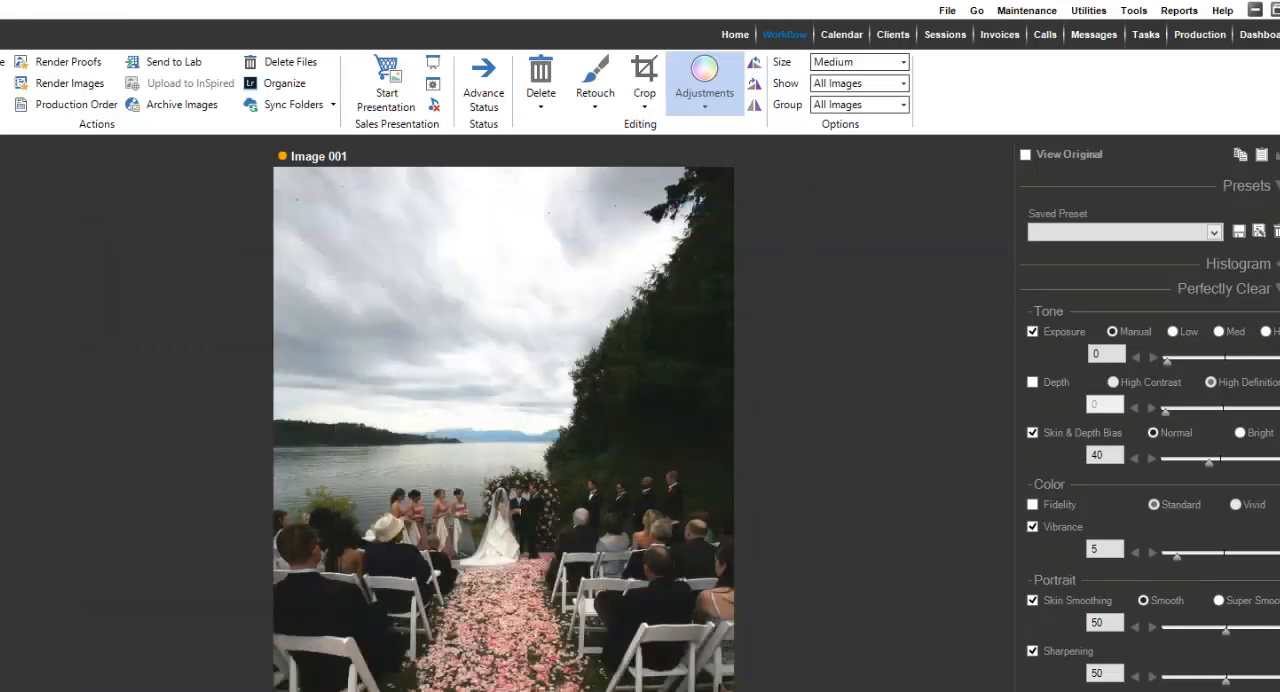
Examine the adjustment preset option for previews in the Group Capture import options.
{"action": "left_click", "coordinate": [1134, 10]}
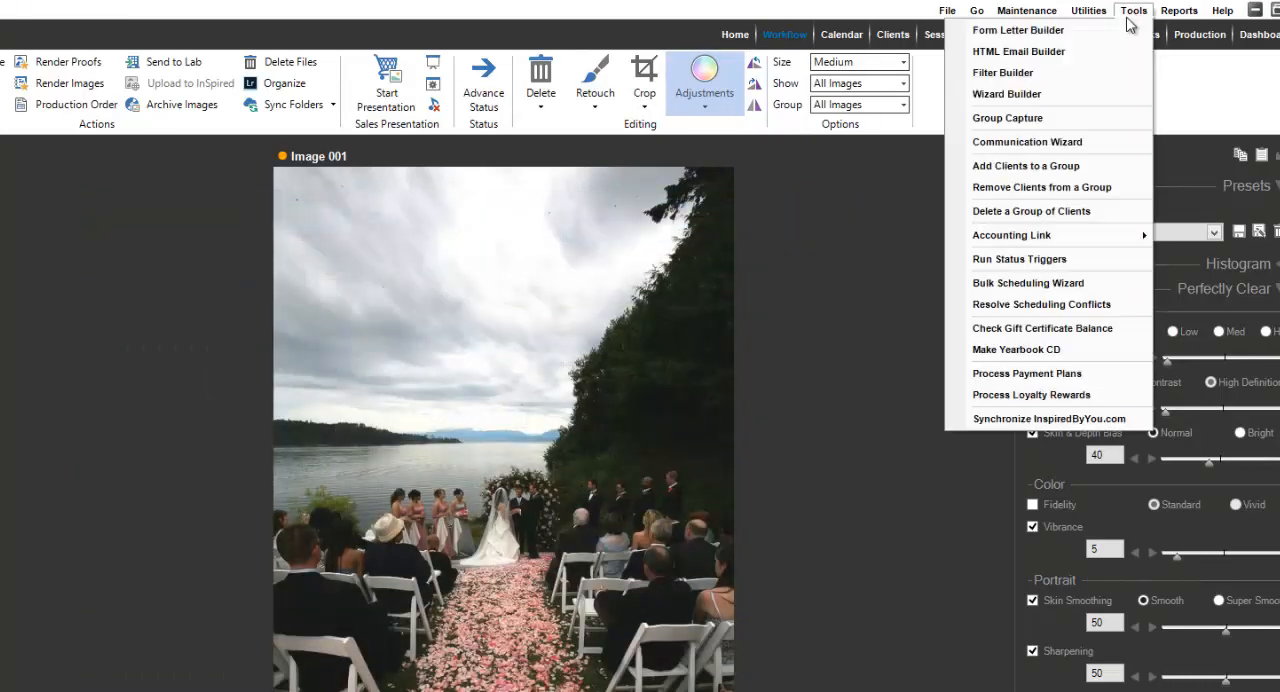
{"action": "left_click", "coordinate": [1032, 119]}
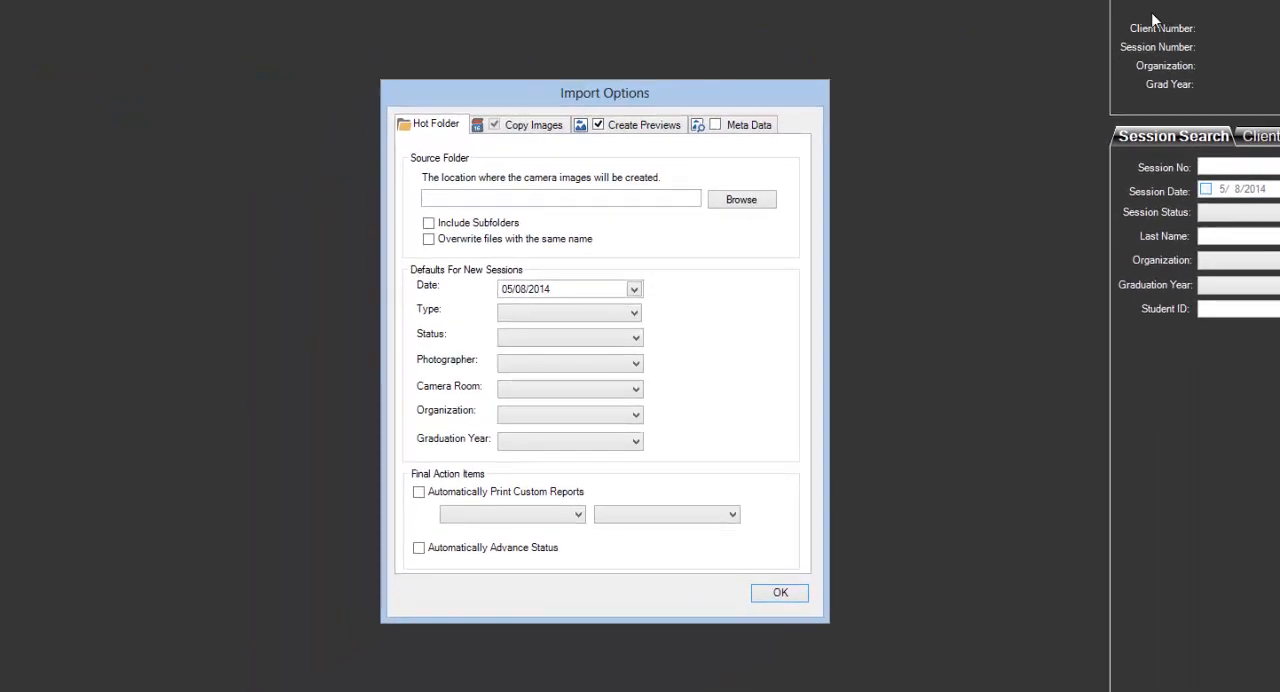
{"action": "left_click", "coordinate": [641, 128]}
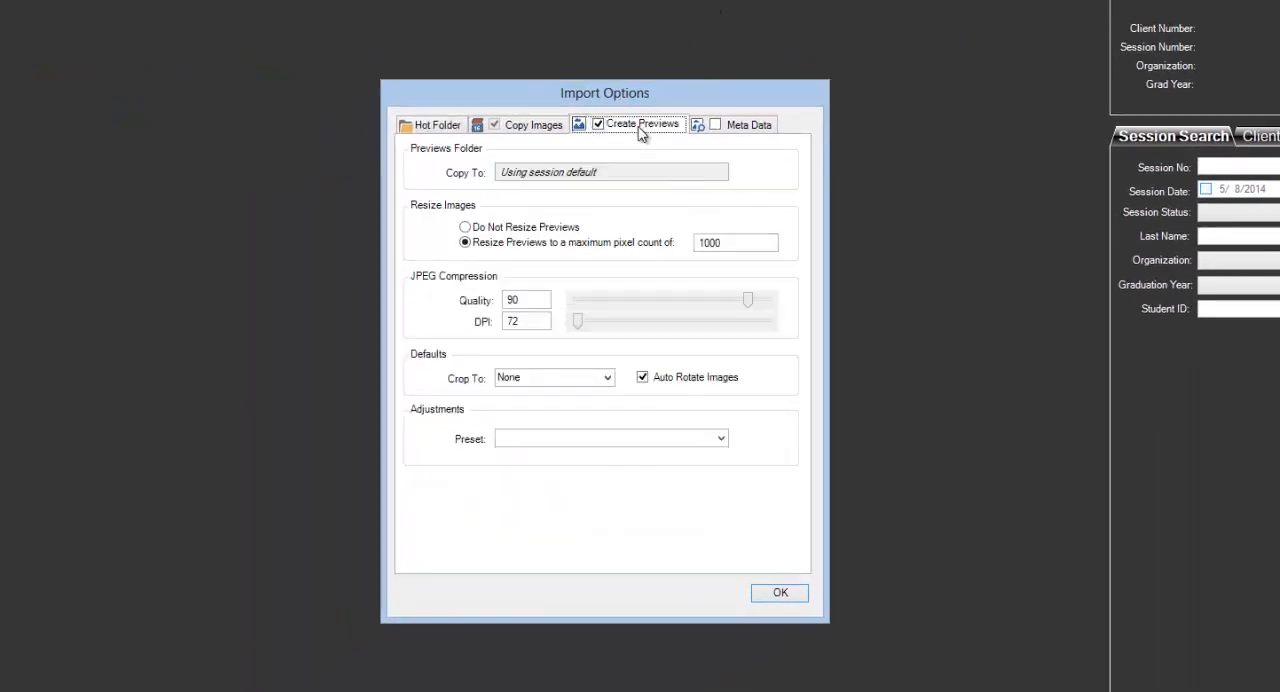
{"action": "left_click", "coordinate": [721, 438]}
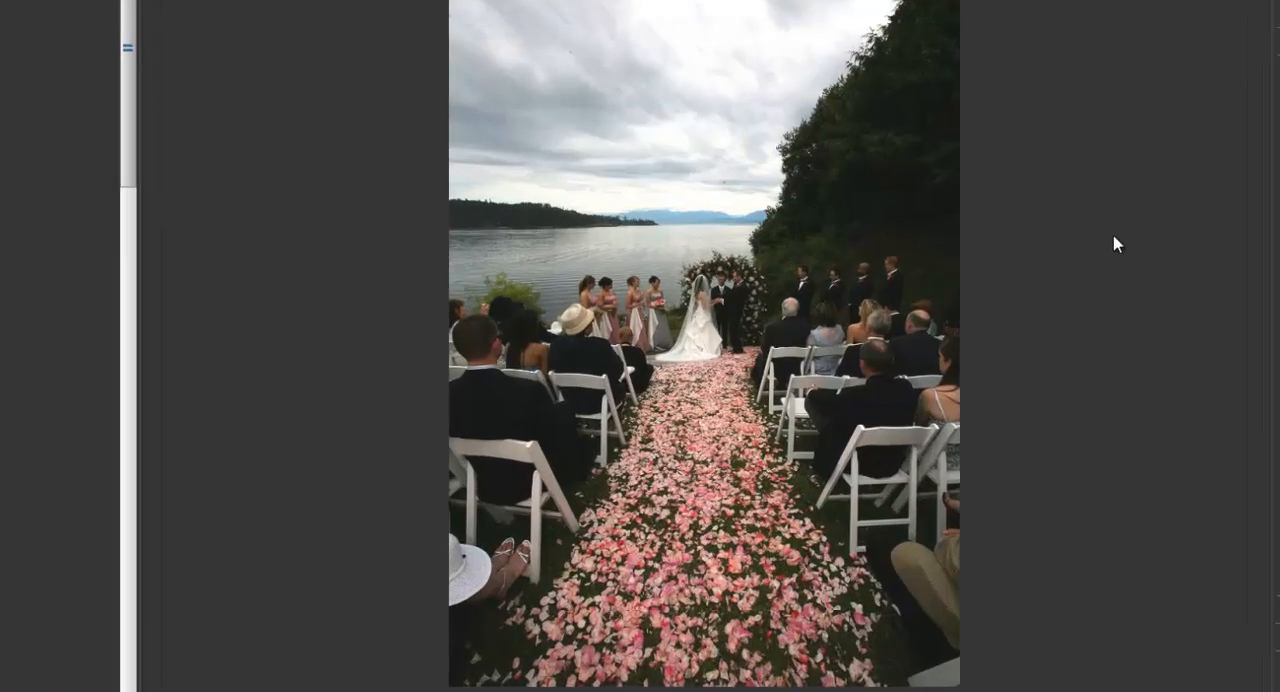
Apply the Perfectly Clear - Vivid preset to Image 001.
{"action": "right_click", "coordinate": [576, 194]}
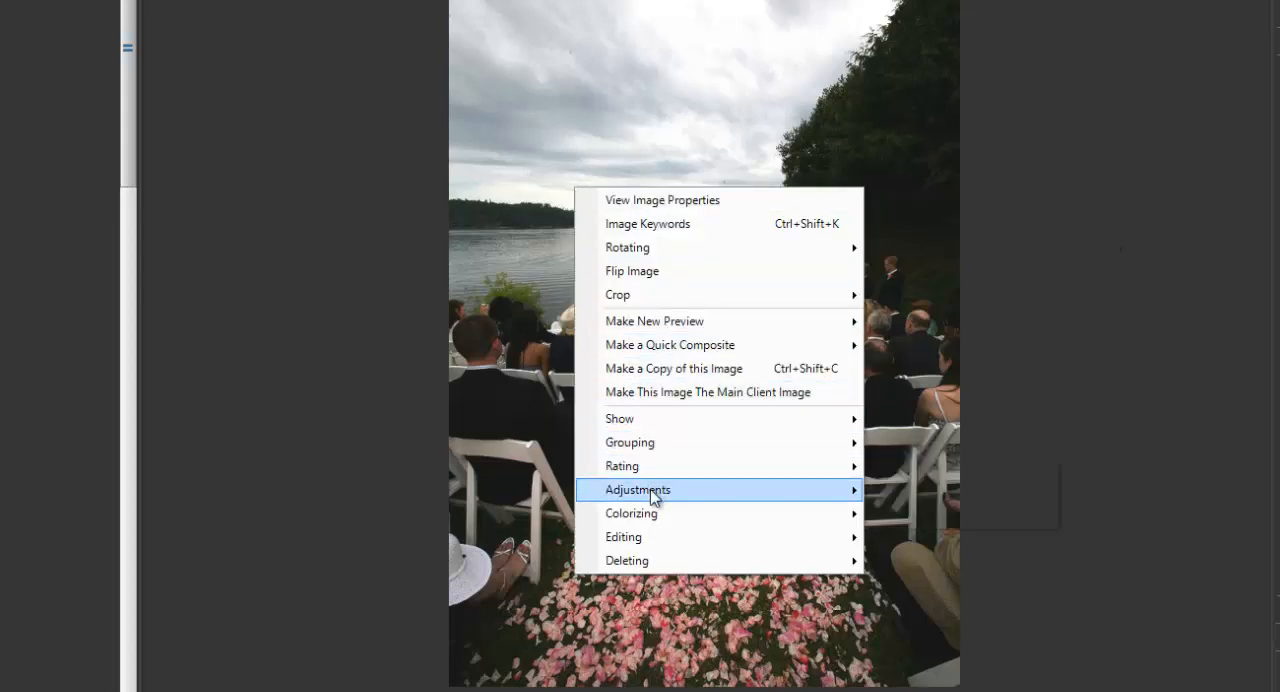
{"action": "mouse_move", "coordinate": [651, 496]}
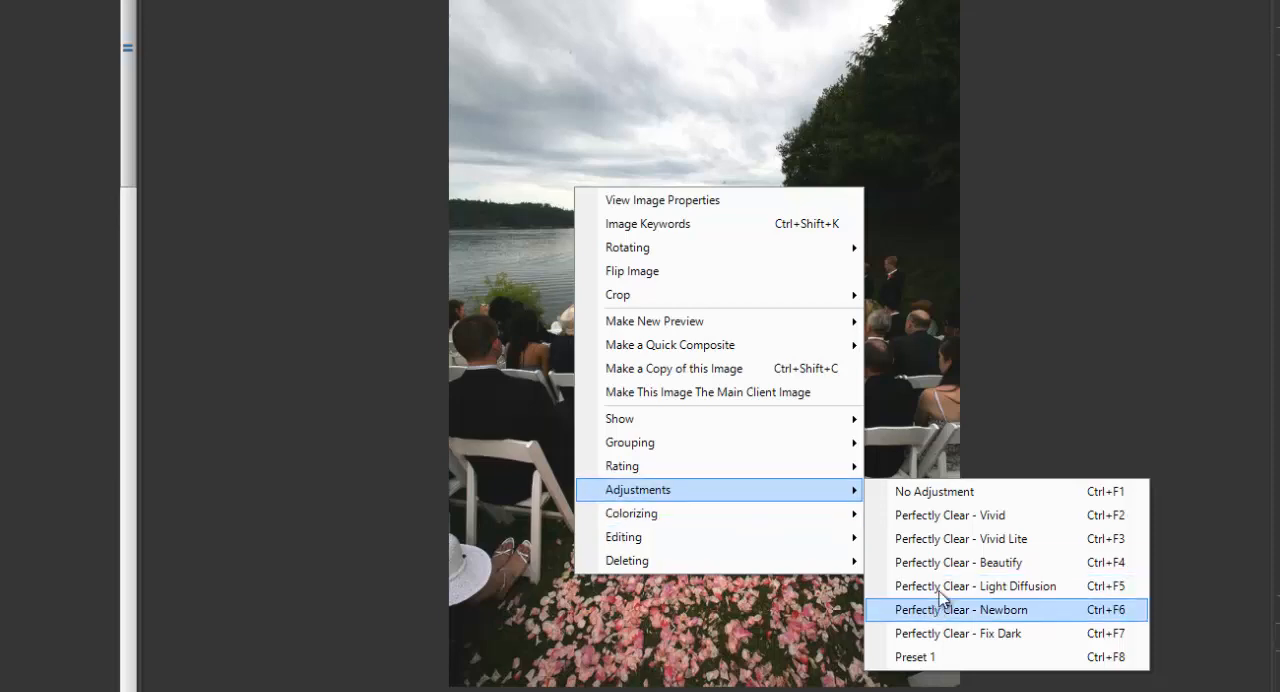
{"action": "left_click", "coordinate": [949, 517]}
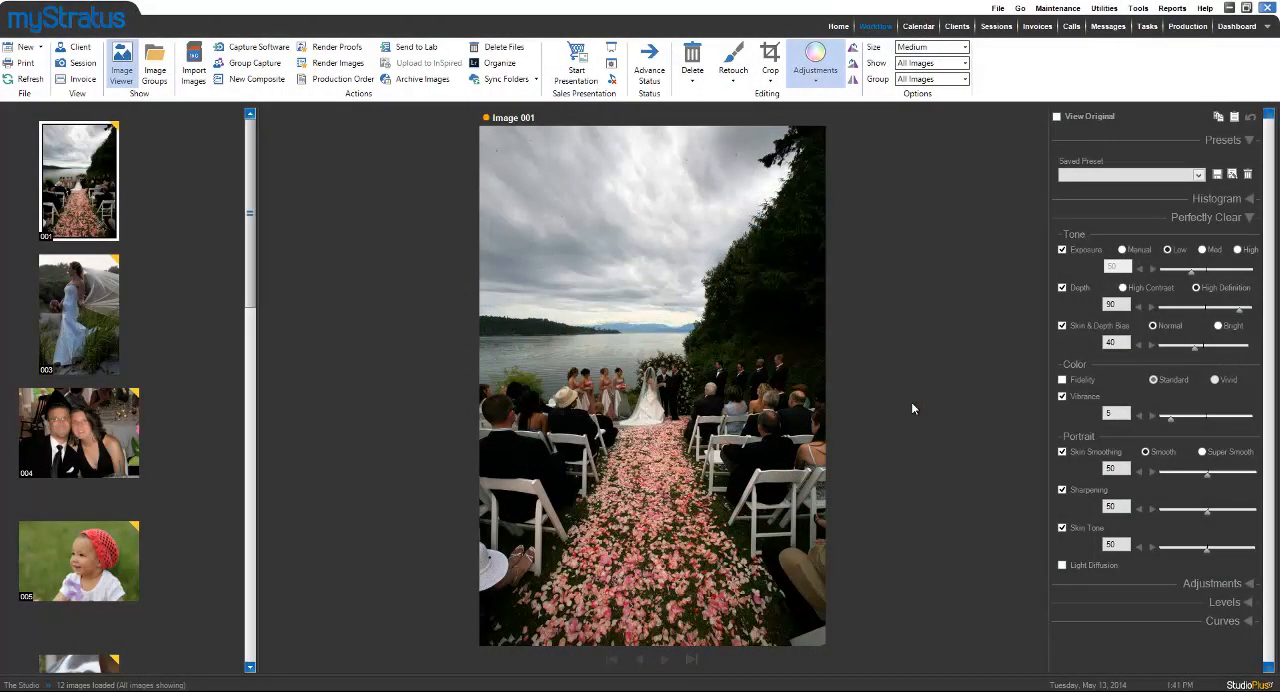
Add Image 003 to the selection and apply the Perfectly Clear - Beautify preset to Images 001 and 003.
{"action": "left_click", "coordinate": [76, 343]}
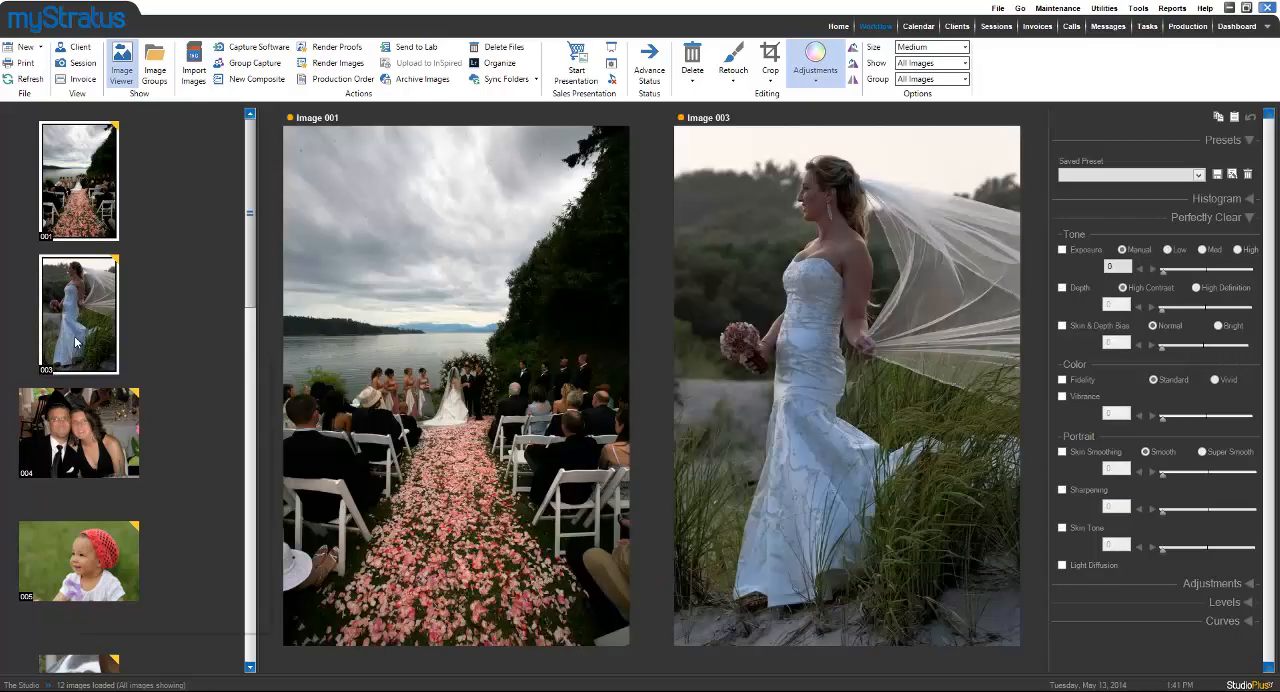
{"action": "right_click", "coordinate": [76, 343]}
{"action": "mouse_move", "coordinate": [255, 527]}
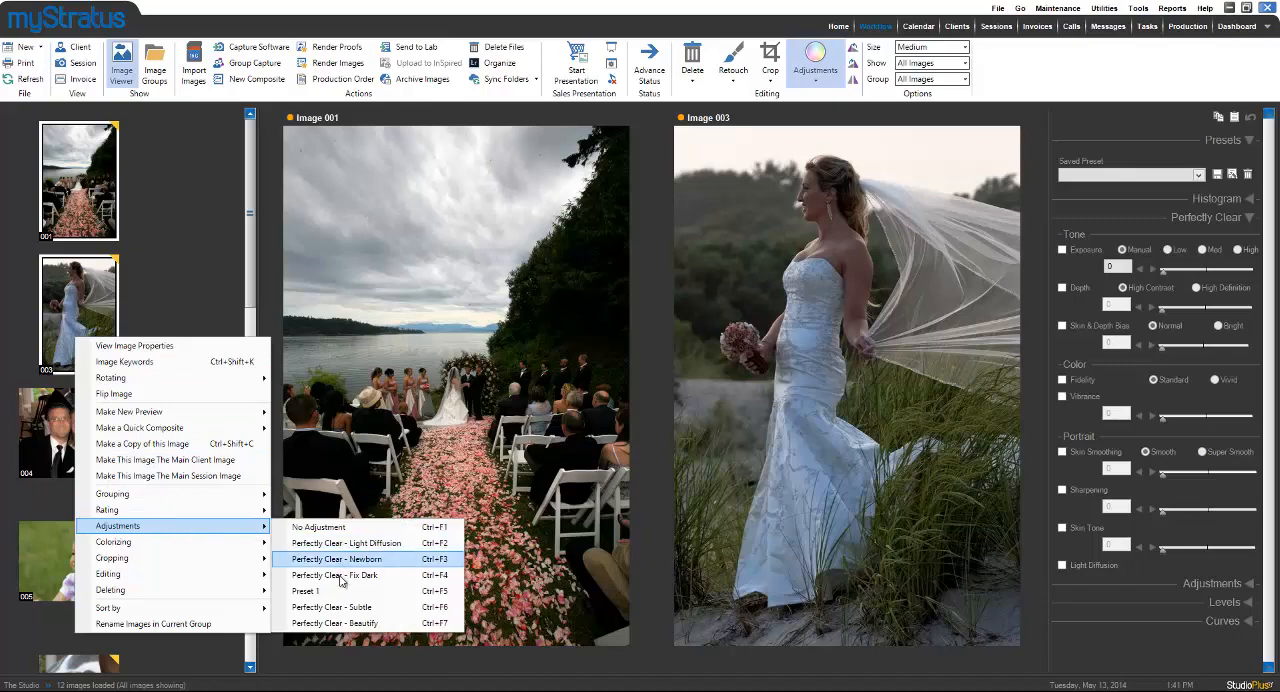
{"action": "left_click", "coordinate": [335, 623]}
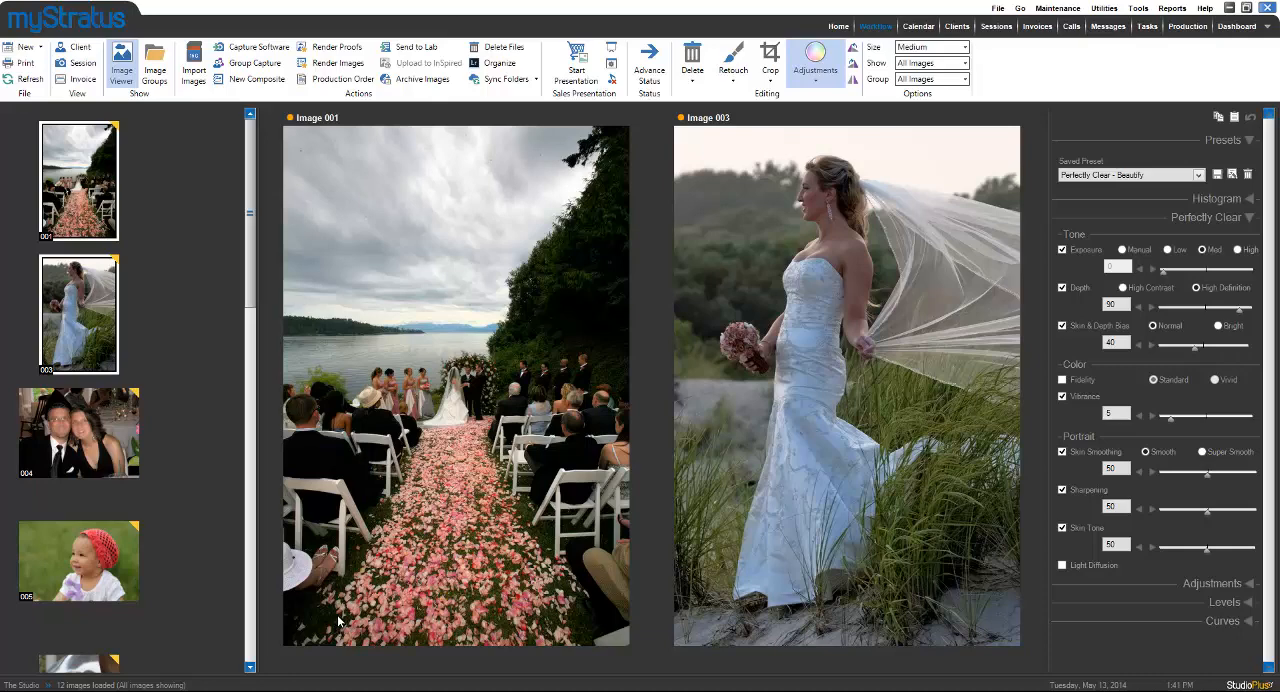
Apply the Perfectly Clear - Fix Dark preset to the selected Images 001 and 003.
{"action": "right_click", "coordinate": [91, 328]}
{"action": "mouse_move", "coordinate": [192, 515]}
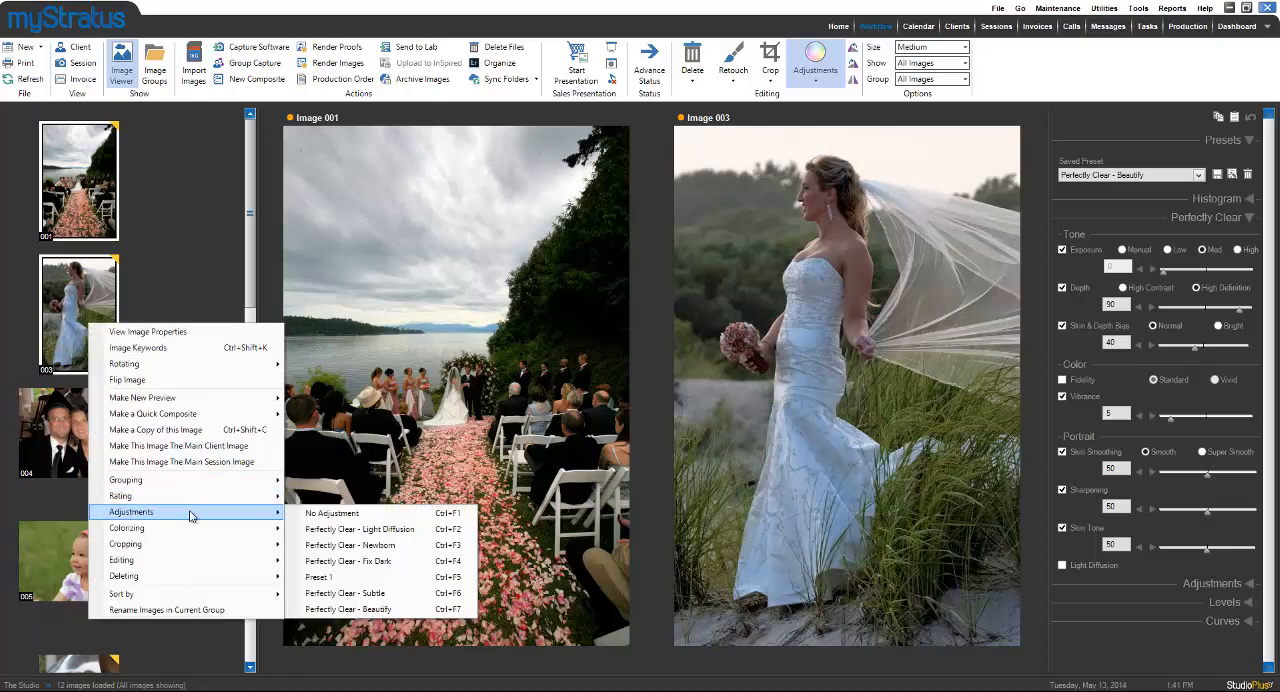
{"action": "left_click", "coordinate": [348, 561]}
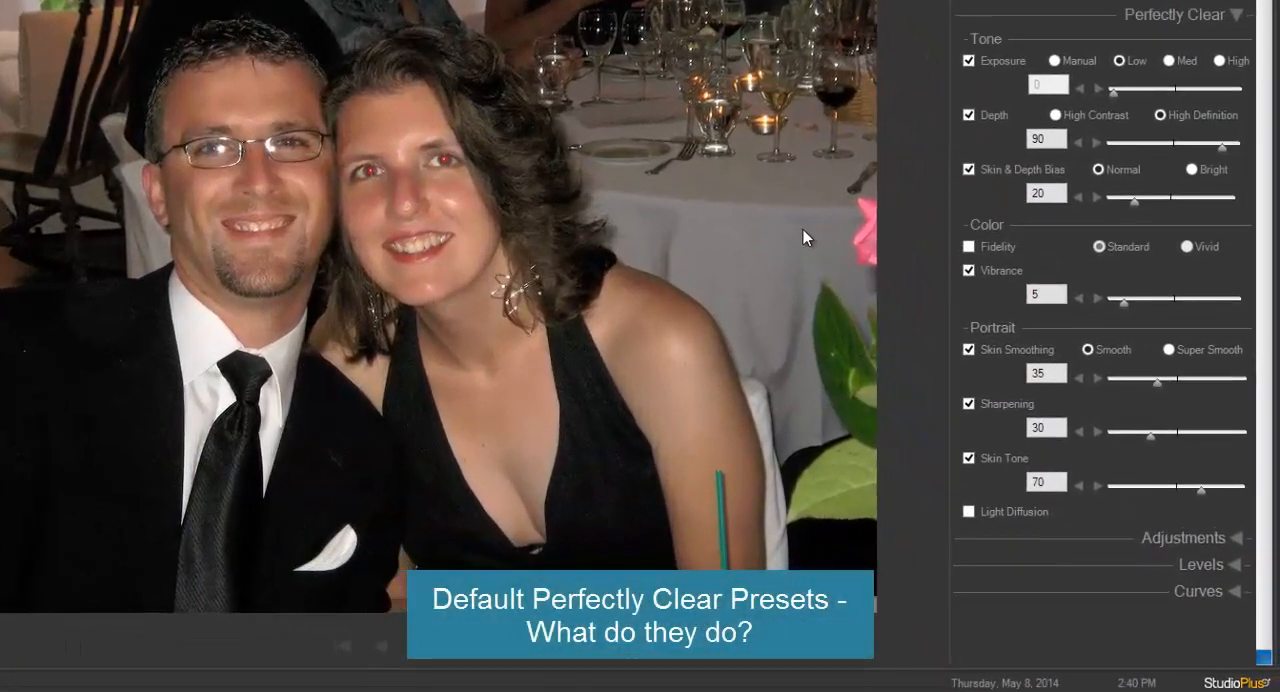
Apply the Perfectly Clear - Vivid Lite adjustment preset to Image 004.
{"action": "right_click", "coordinate": [803, 230]}
{"action": "mouse_move", "coordinate": [875, 525]}
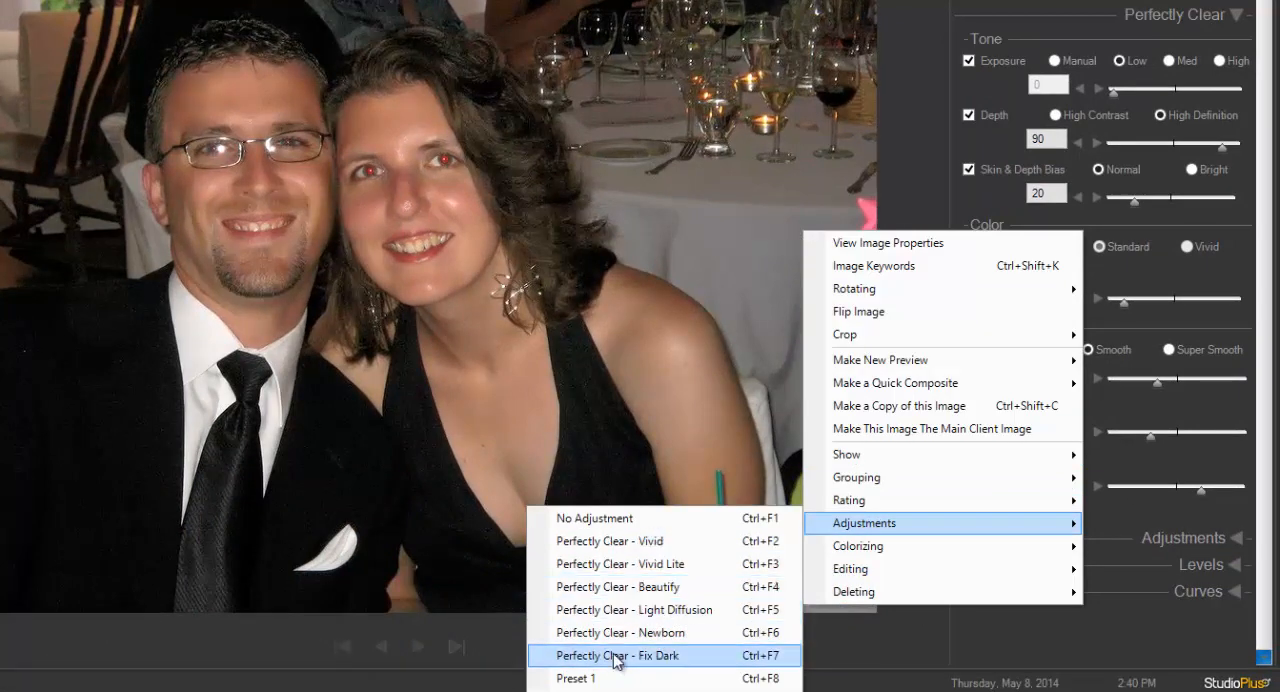
{"action": "left_click", "coordinate": [660, 563]}
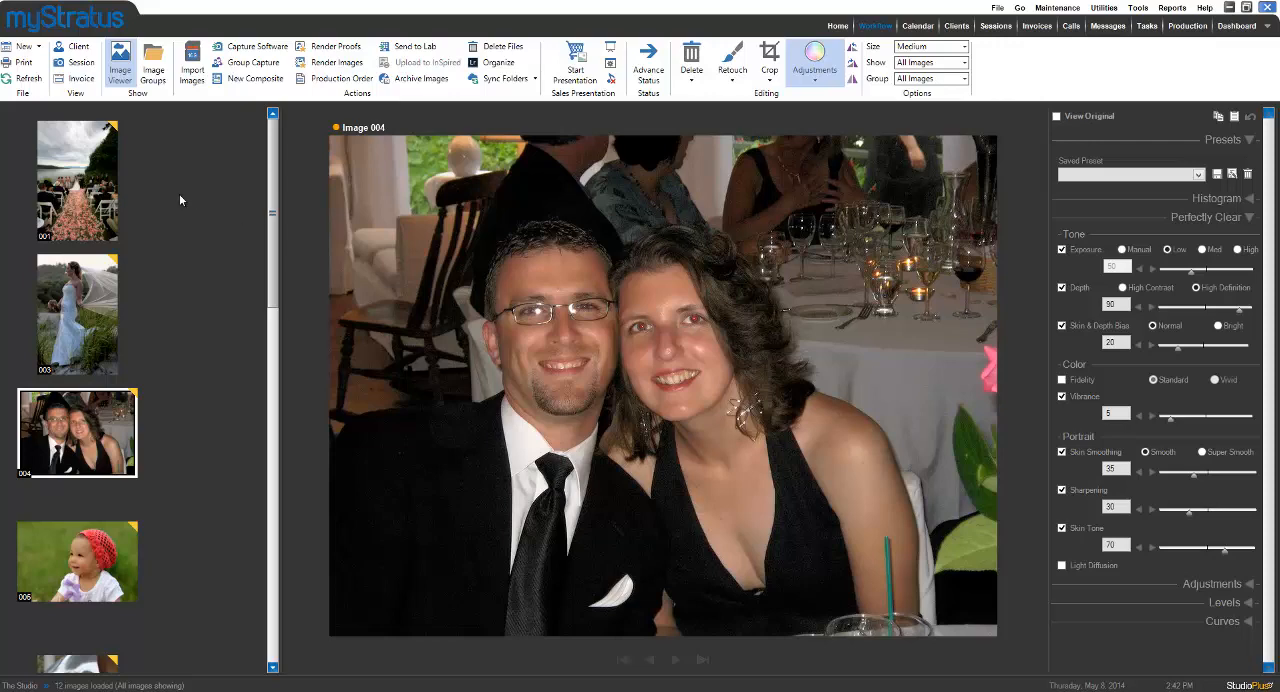
Select Image 001 and set its Perfectly Clear exposure to High.
{"action": "left_click", "coordinate": [108, 195]}
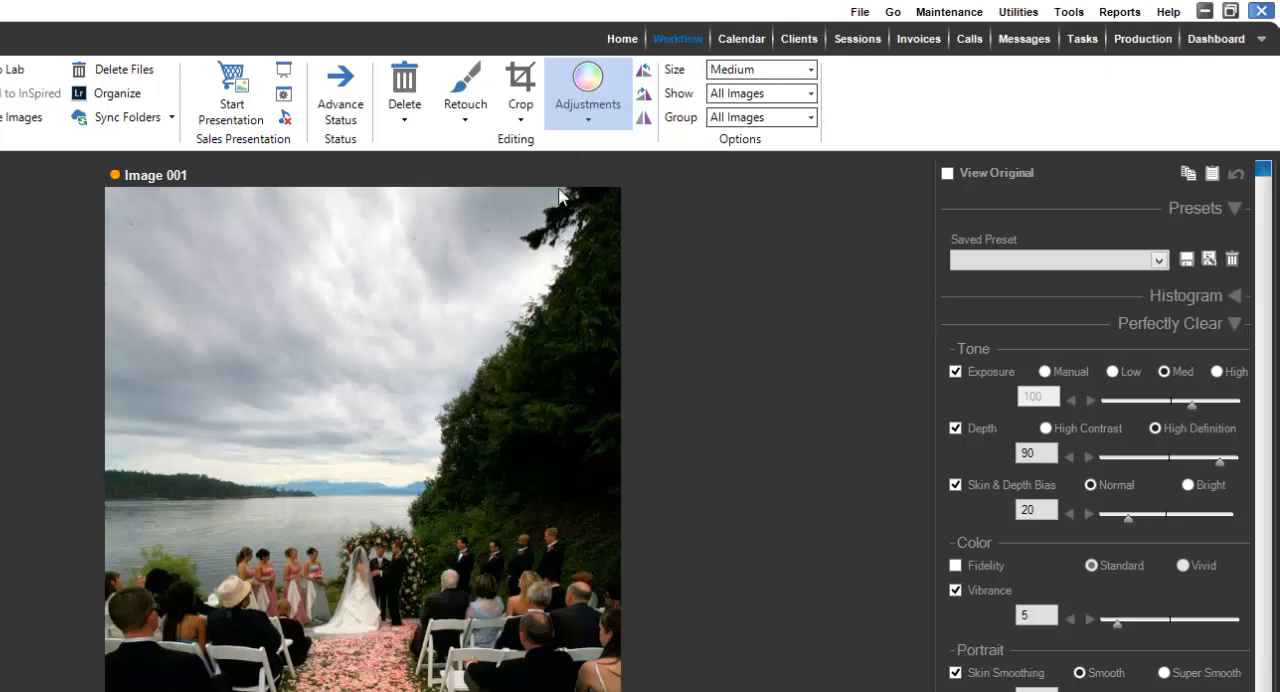
{"action": "left_click", "coordinate": [587, 122]}
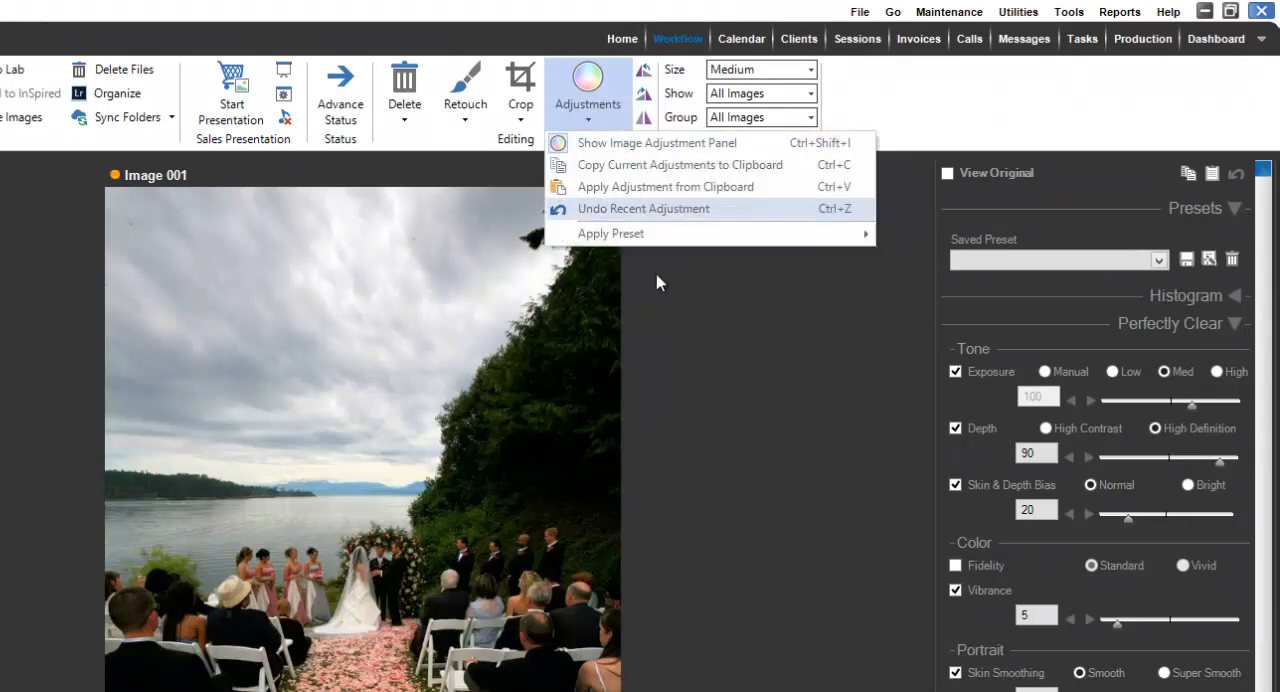
{"action": "left_click", "coordinate": [687, 377]}
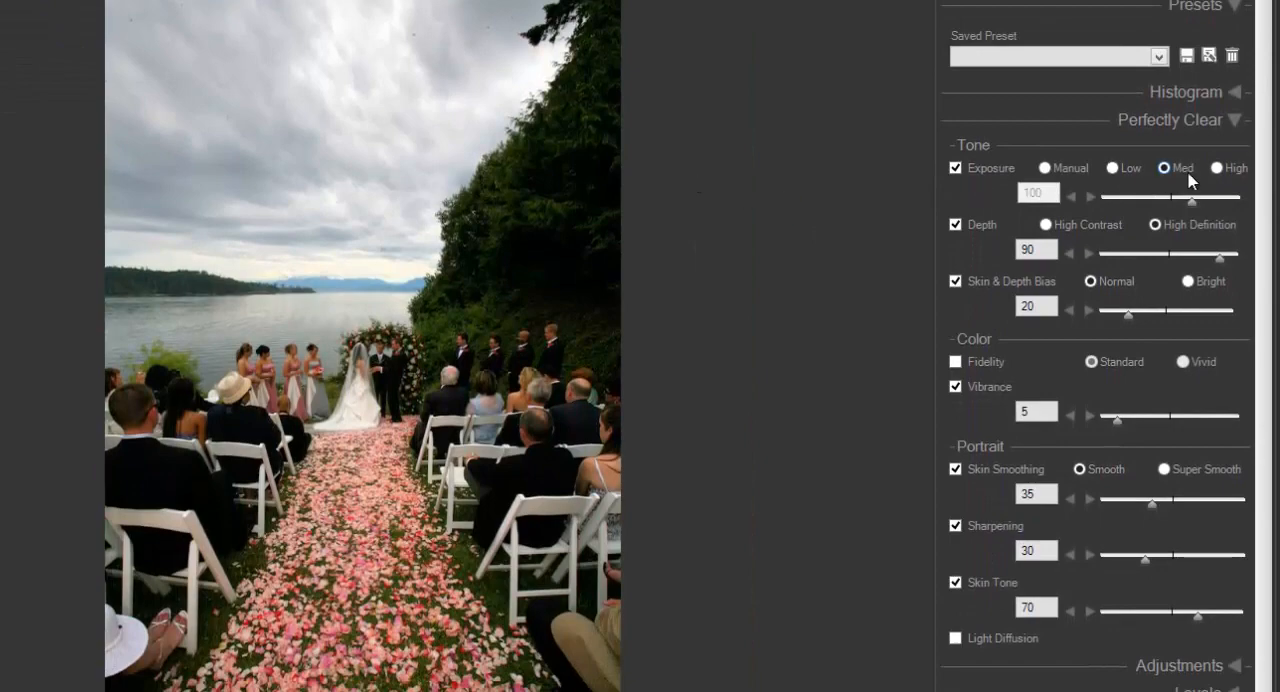
{"action": "left_click", "coordinate": [1216, 169]}
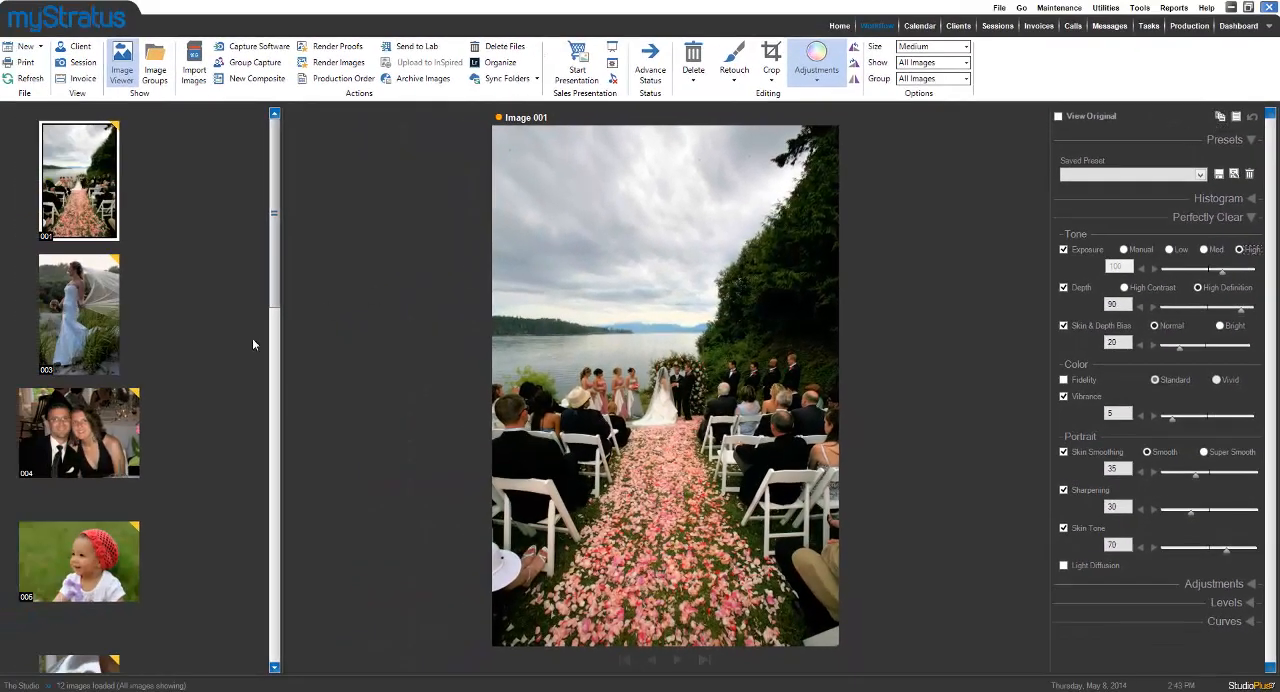
Extend the selection to Images 001, 003, 004 and 005 and apply the adjustments from the clipboard to them.
{"action": "left_click", "coordinate": [100, 556], "text": "shift"}
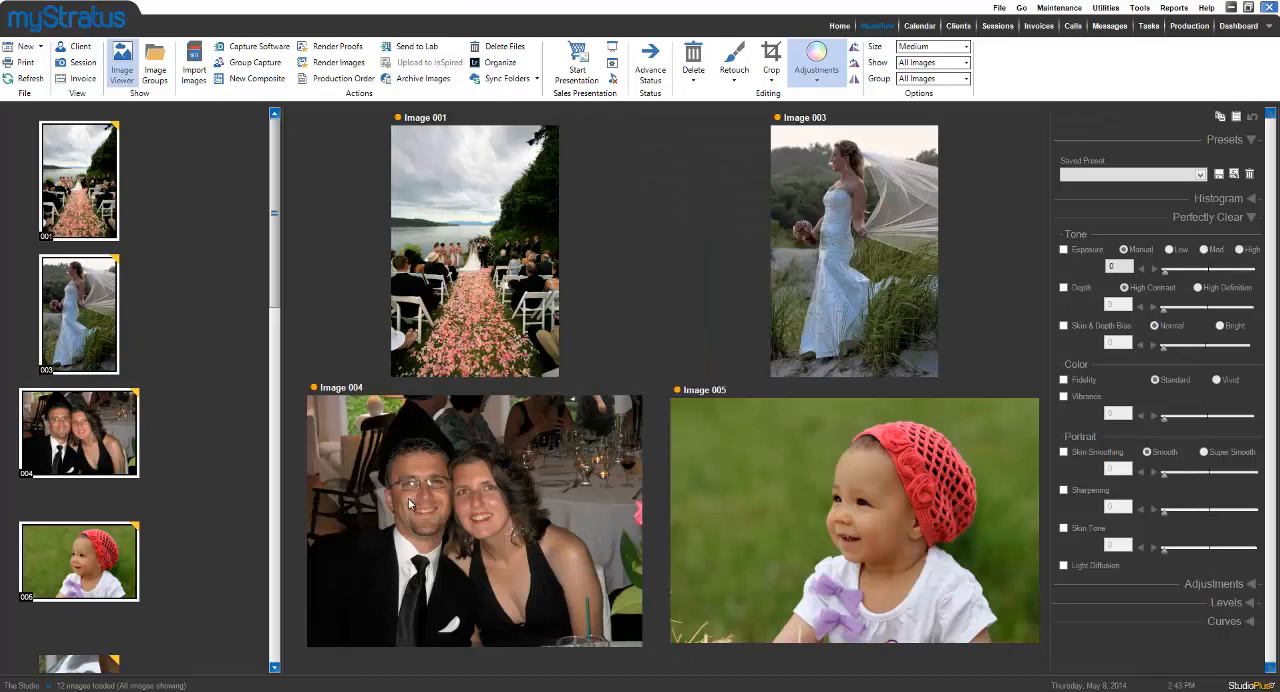
{"action": "left_click", "coordinate": [1237, 123]}
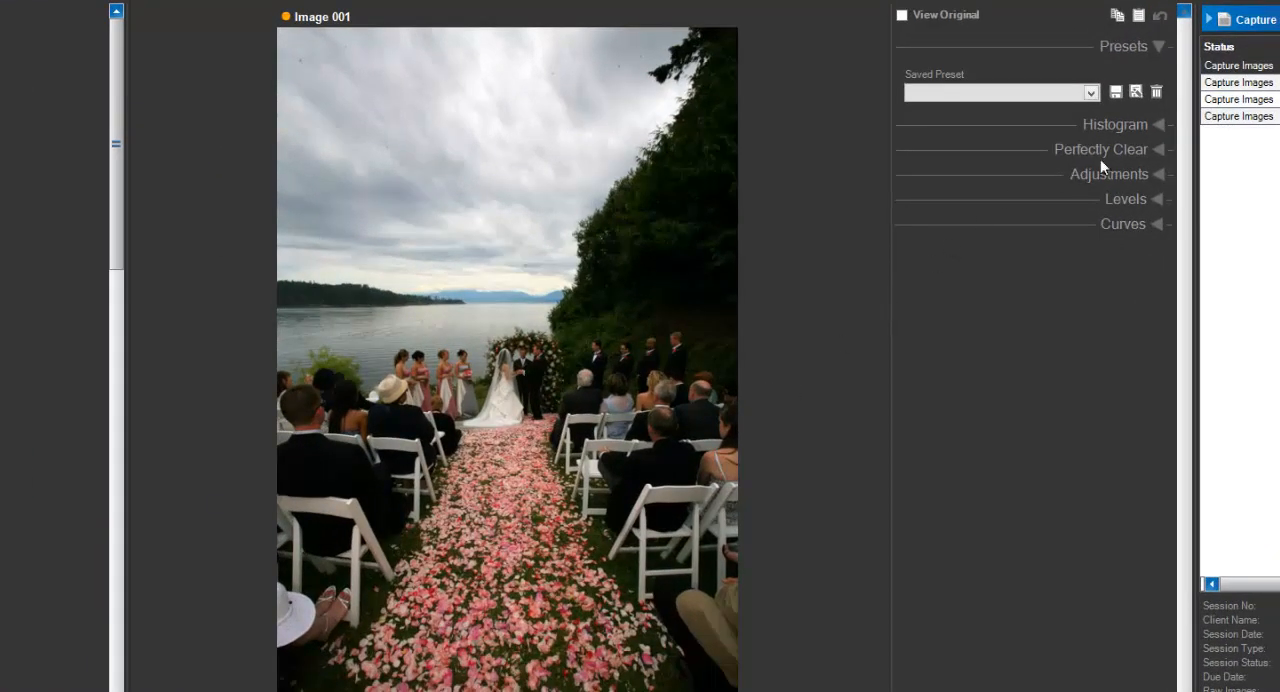
Try a brightness of 46 and a manual Perfectly Clear exposure of 103 on Image 001.
{"action": "left_click", "coordinate": [1158, 176]}
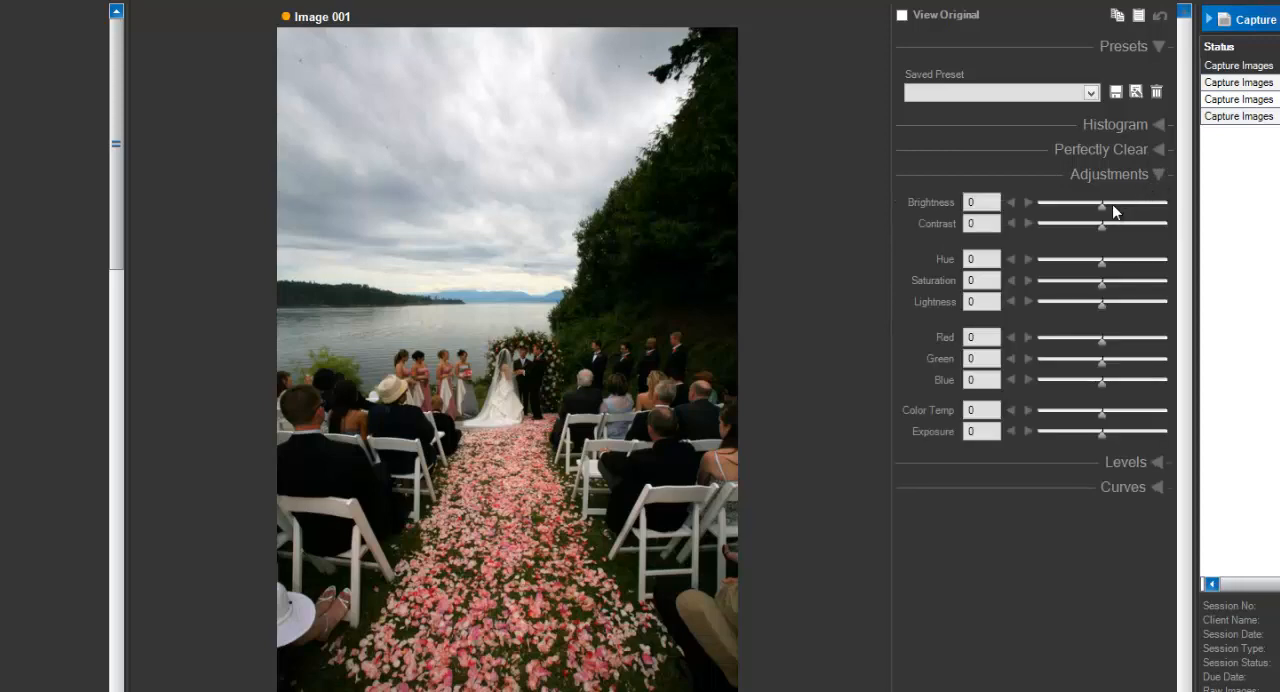
{"action": "left_click_drag", "start_coordinate": [1101, 211], "coordinate": [1125, 212]}
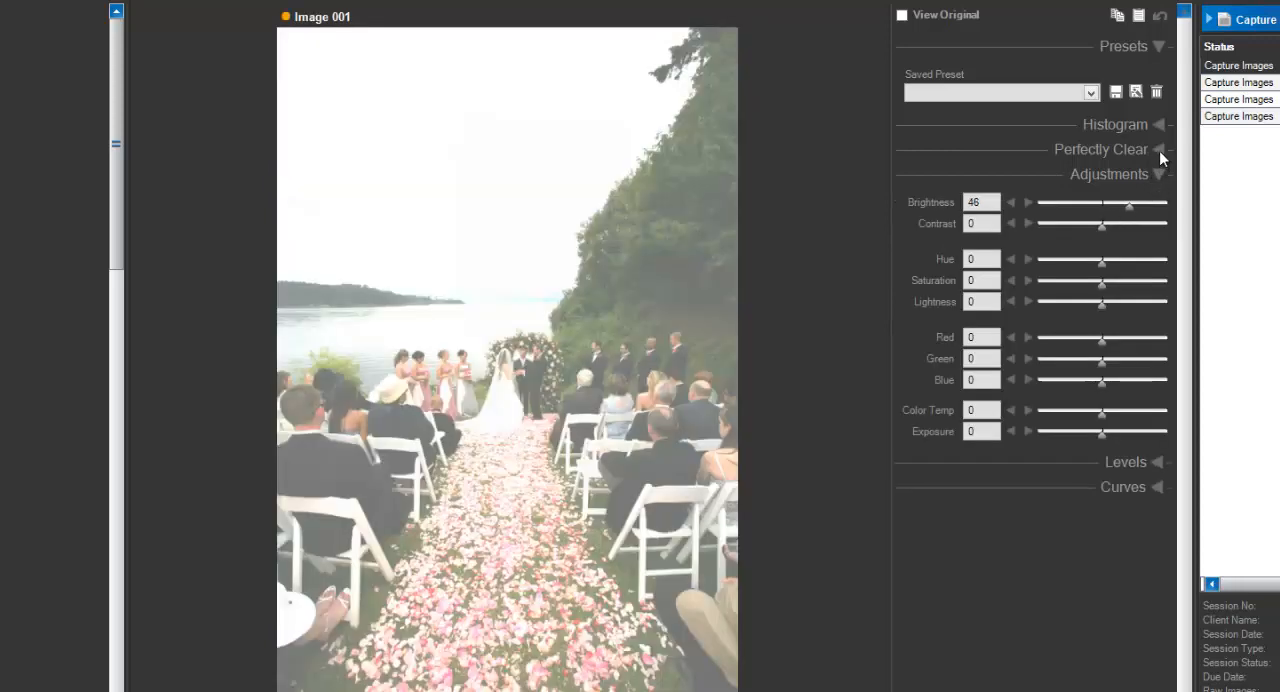
{"action": "left_click", "coordinate": [1159, 150]}
{"action": "left_click_drag", "start_coordinate": [1065, 224], "coordinate": [1120, 222]}
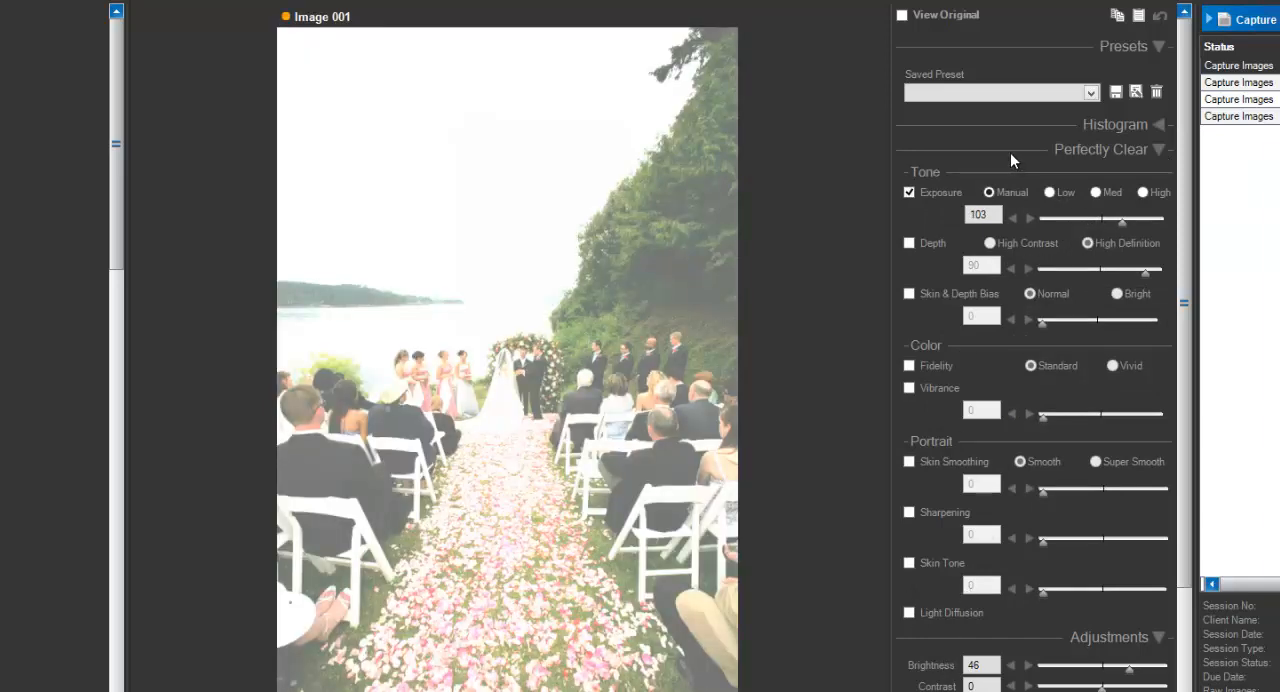
Undo the recent exposure adjustments on Image 001, one change at a time.
{"action": "left_click", "coordinate": [1160, 18]}
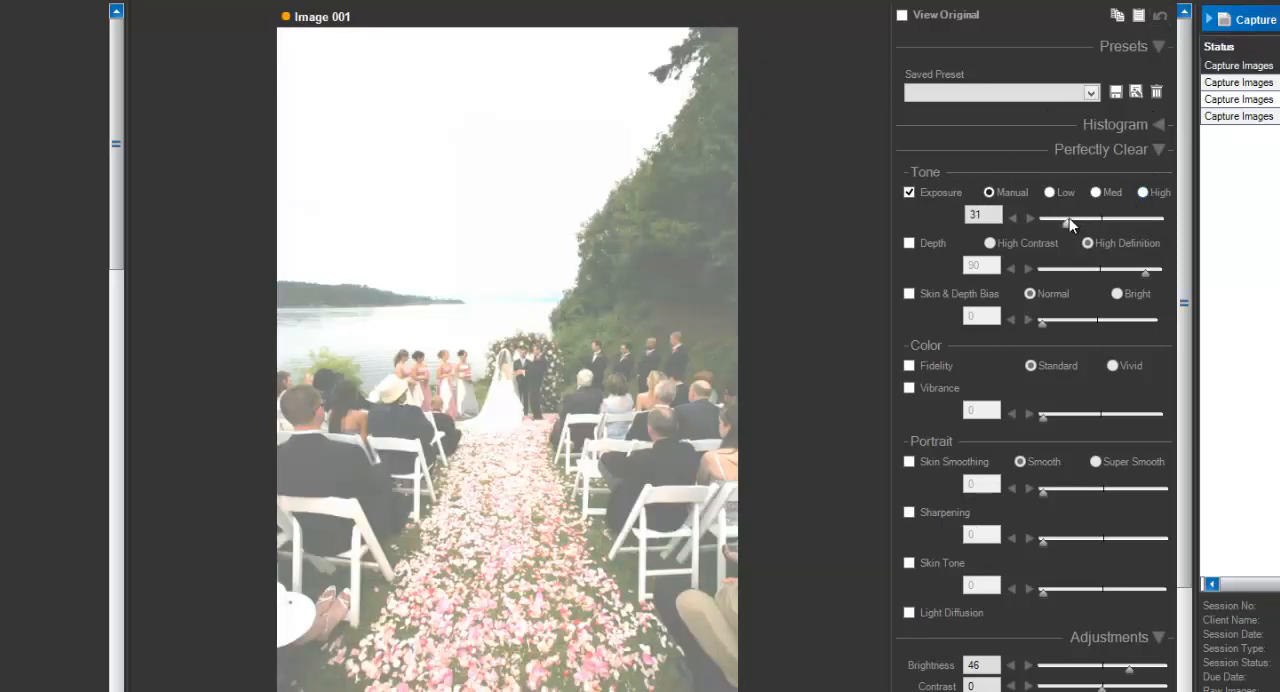
{"action": "left_click", "coordinate": [1160, 18]}
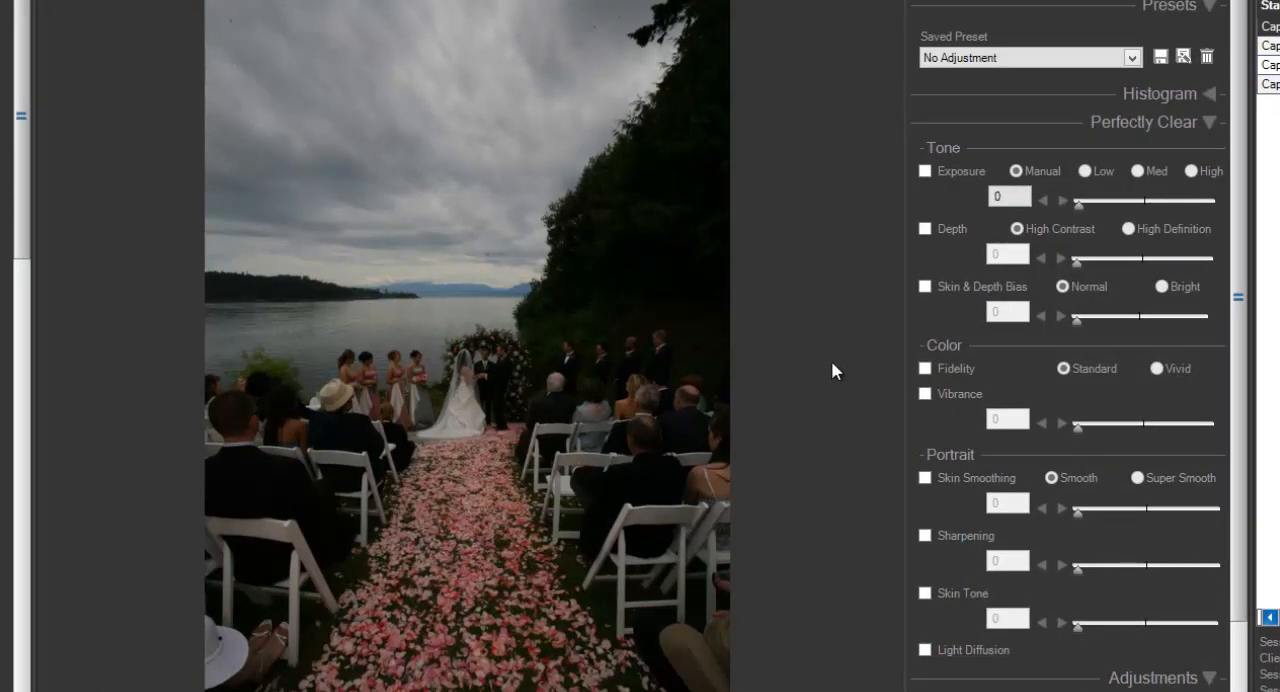
Try the Perfectly Clear - Beautify preset and the Perfectly Clear - Subtle preset on the wedding ceremony image.
{"action": "left_click", "coordinate": [948, 60]}
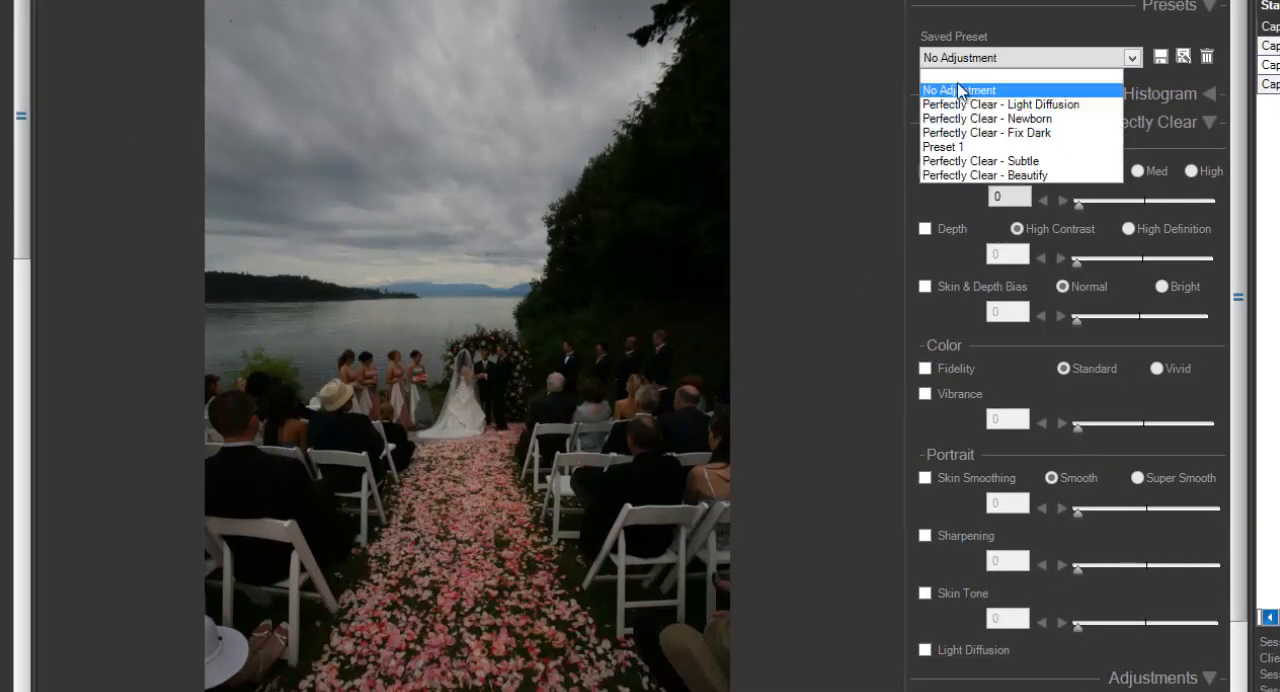
{"action": "left_click", "coordinate": [968, 176]}
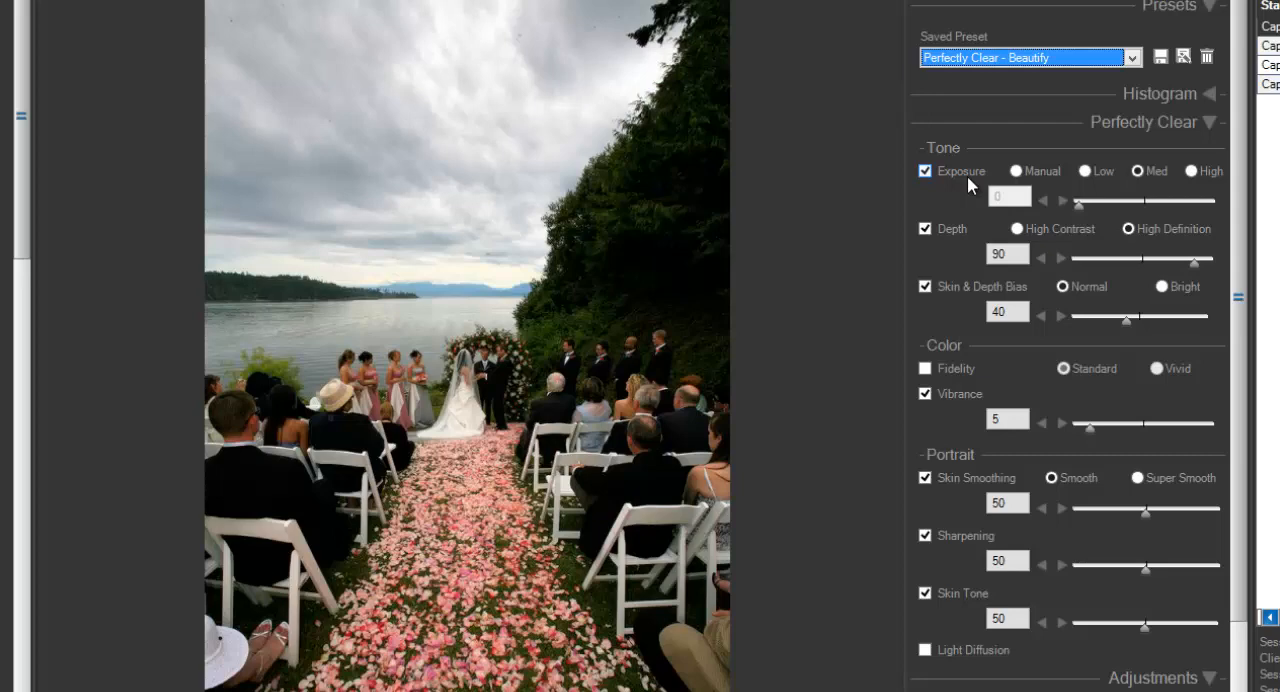
{"action": "left_click", "coordinate": [990, 57]}
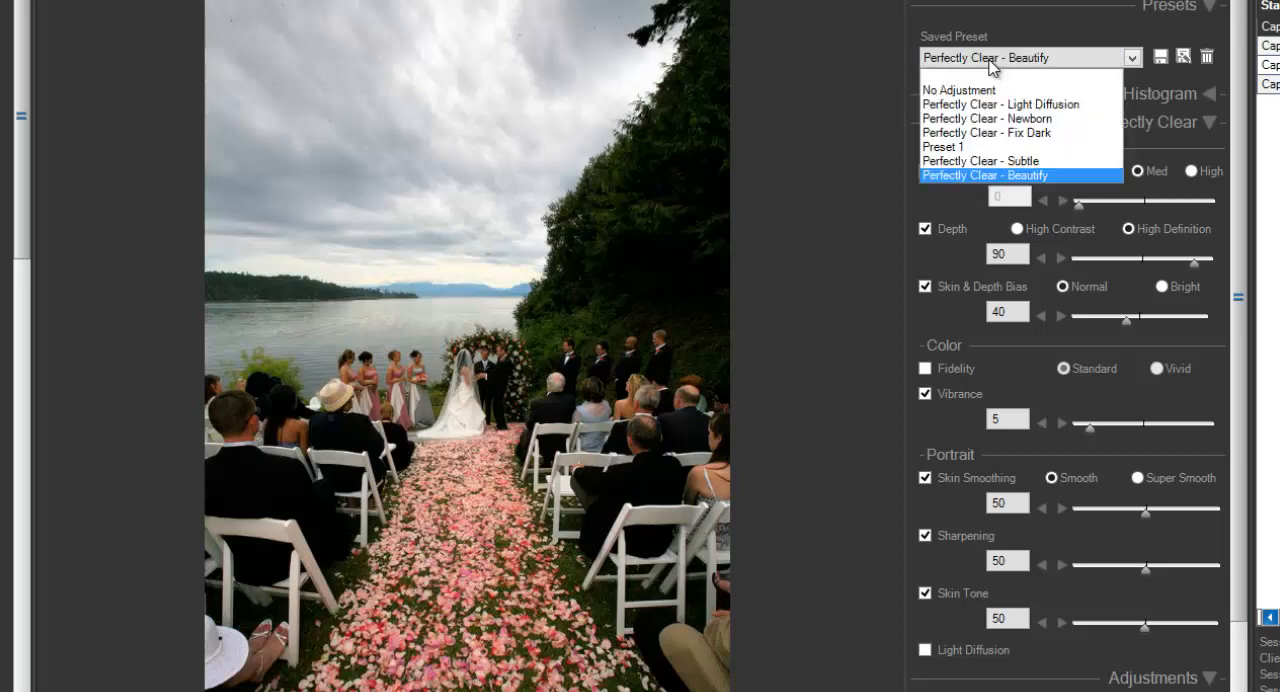
{"action": "left_click", "coordinate": [989, 162]}
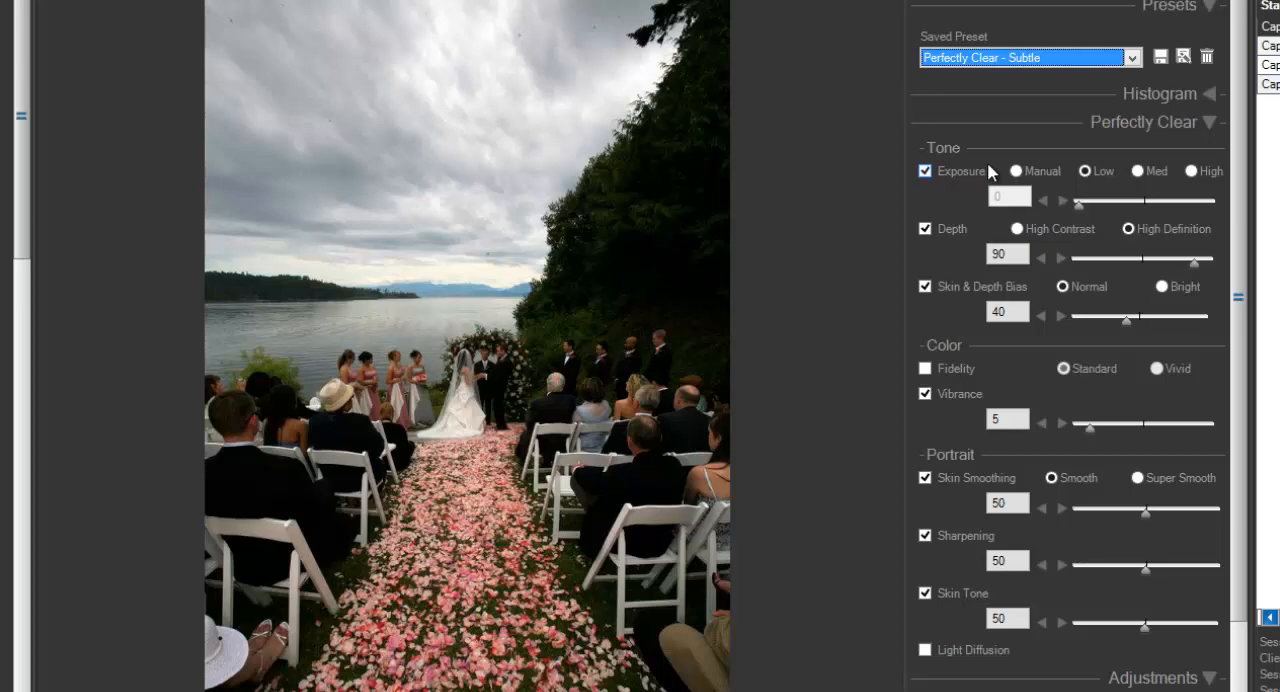
Try the Perfectly Clear - Light Diffusion preset and the Perfectly Clear - Newborn preset on the wedding ceremony image.
{"action": "left_click", "coordinate": [1018, 57]}
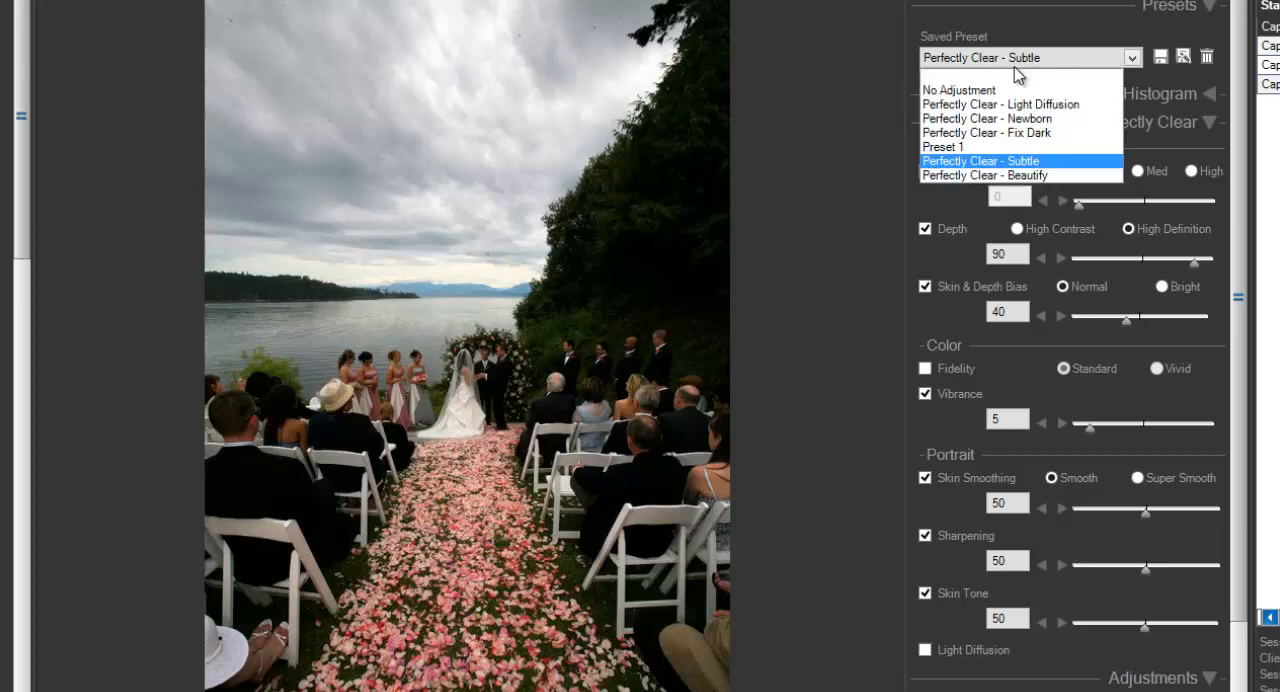
{"action": "left_click", "coordinate": [1010, 104]}
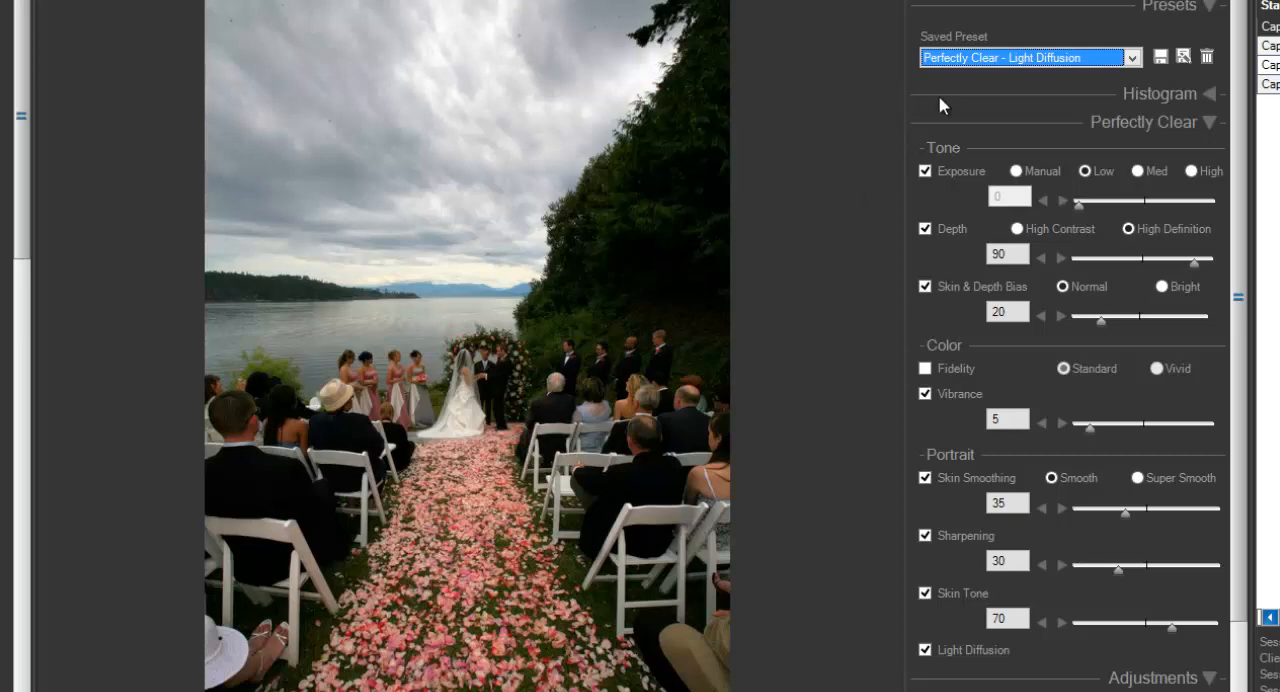
{"action": "left_click", "coordinate": [962, 60]}
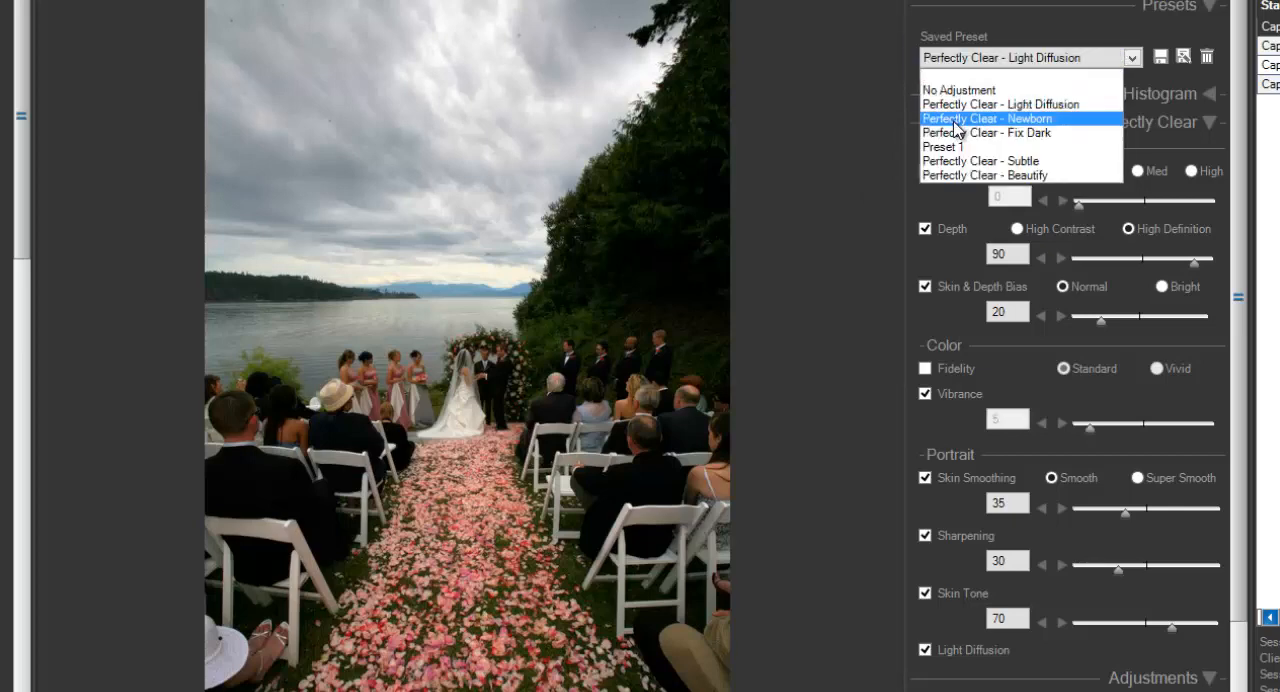
{"action": "left_click", "coordinate": [957, 119]}
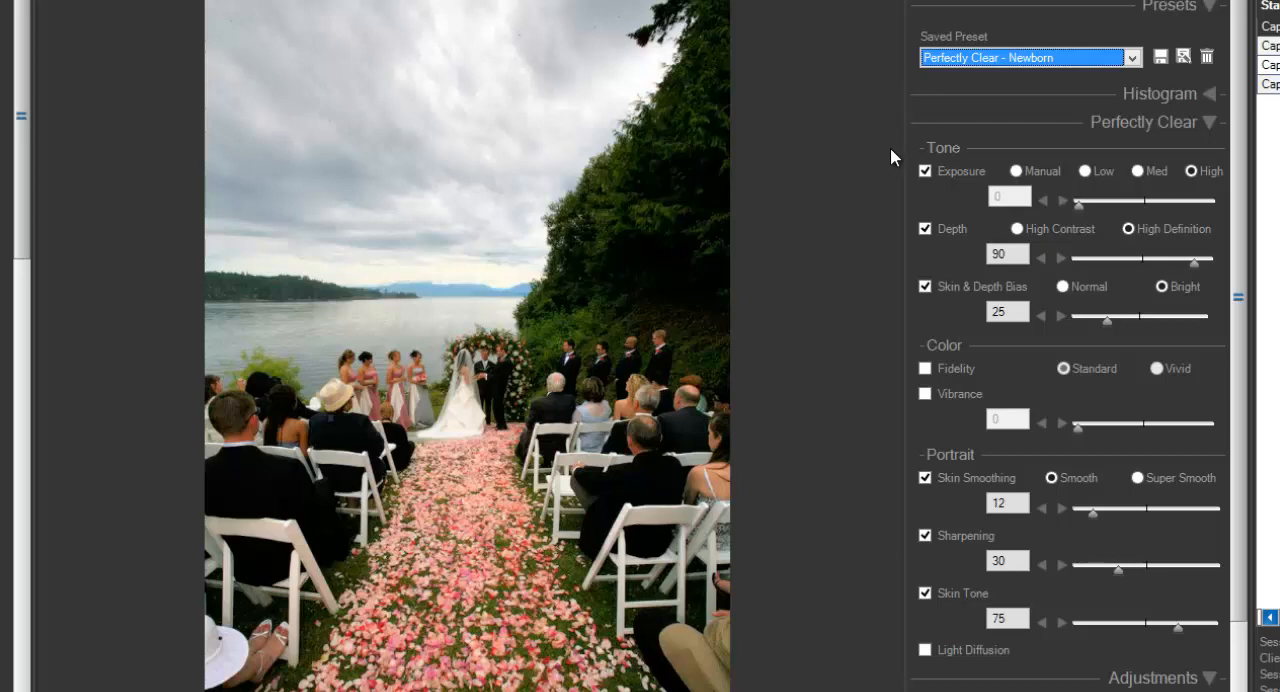
Apply the Perfectly Clear - Fix Dark preset to the wedding ceremony image.
{"action": "left_click", "coordinate": [935, 64]}
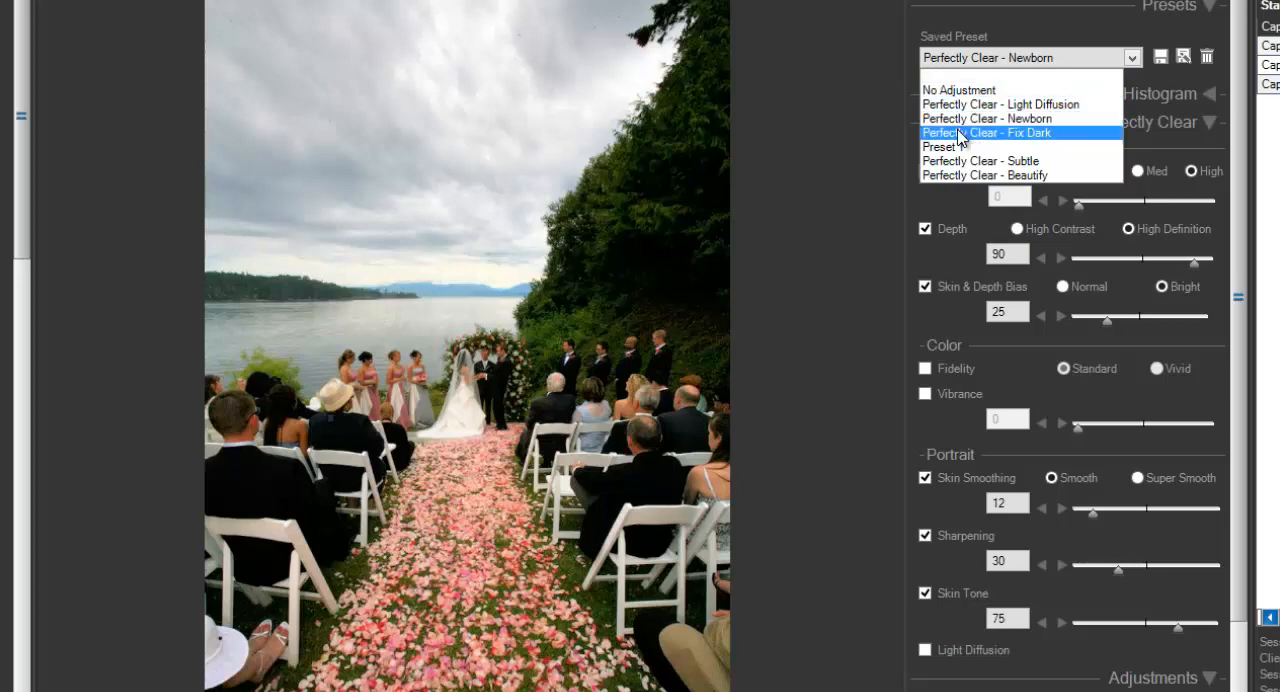
{"action": "key", "text": "Return"}
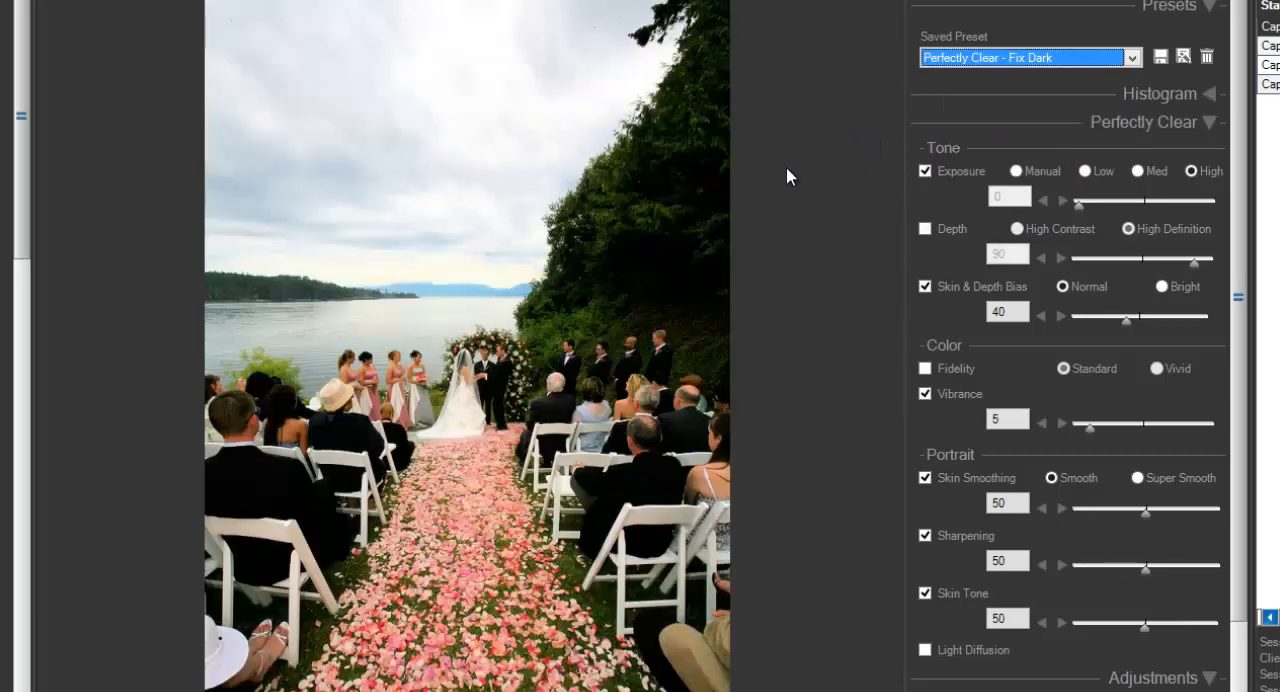